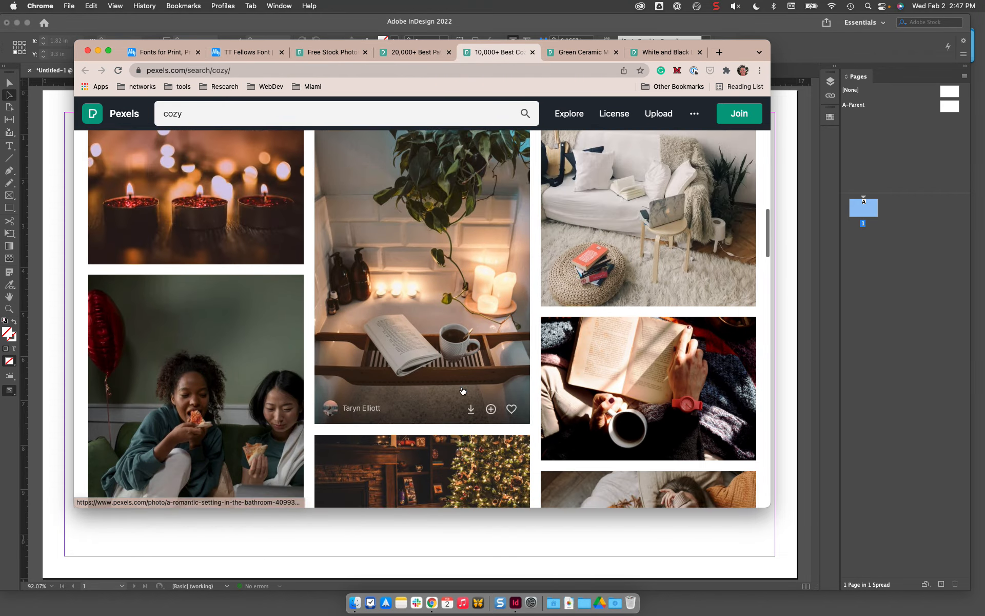
# Look over the cozy photo results and download the green ceramic mug photo at its original size of 4000 x 4956.
pyautogui.scroll(20, 462, 390)
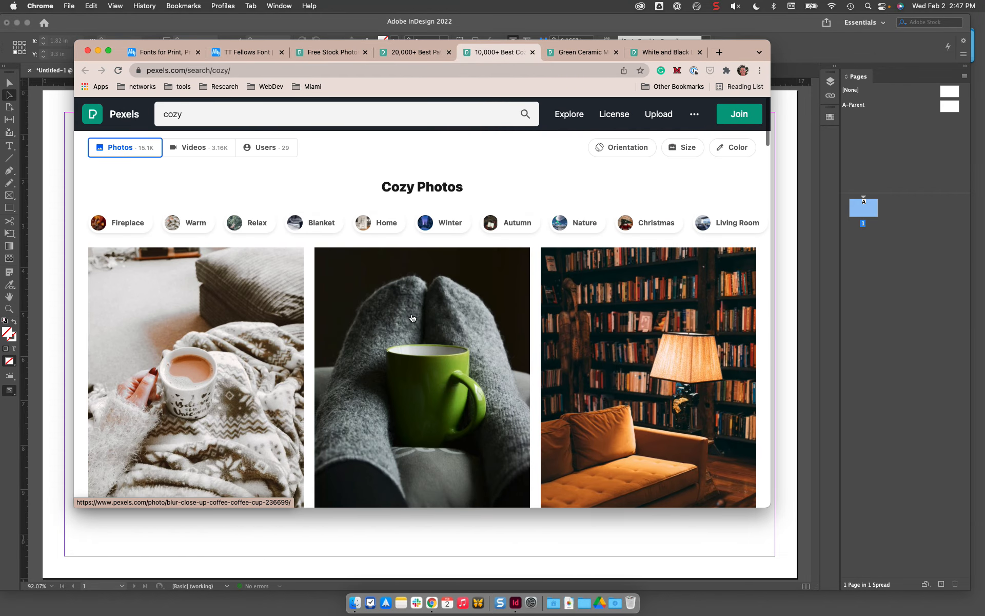
pyautogui.scroll(-3, 406, 318)
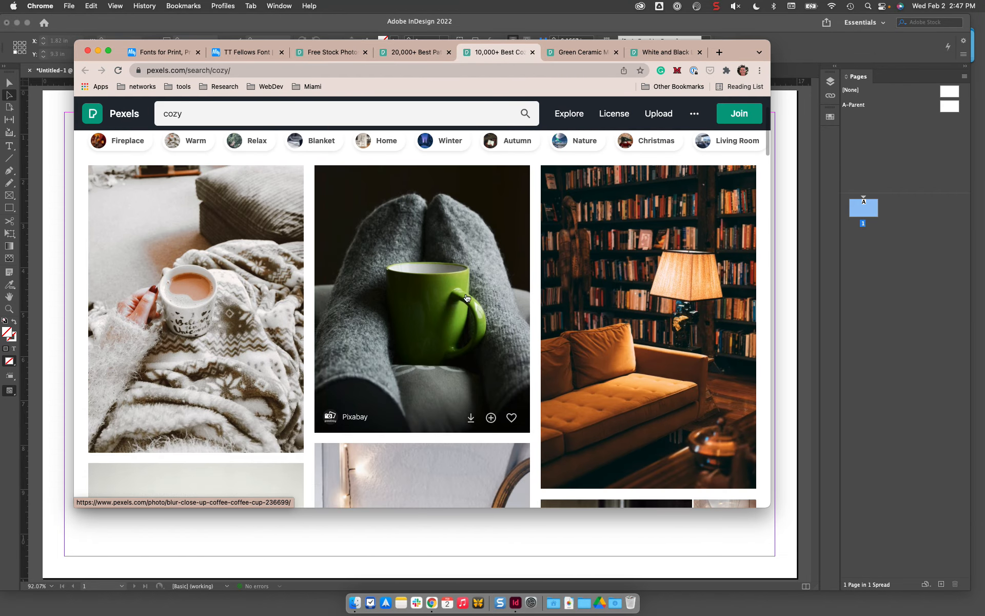
pyautogui.click(584, 58)
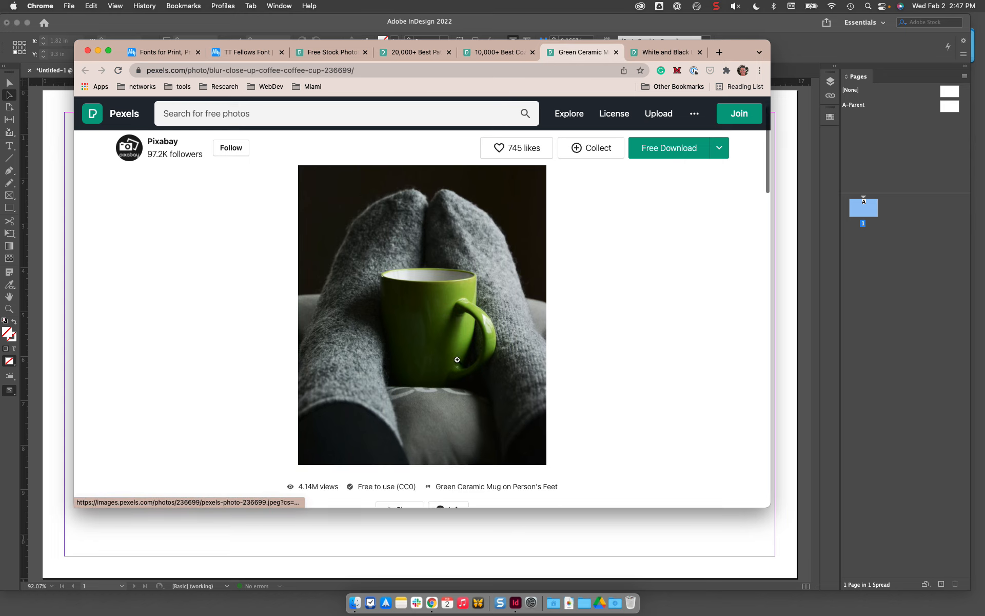
pyautogui.scroll(-1, 457, 359)
pyautogui.scroll(2, 403, 338)
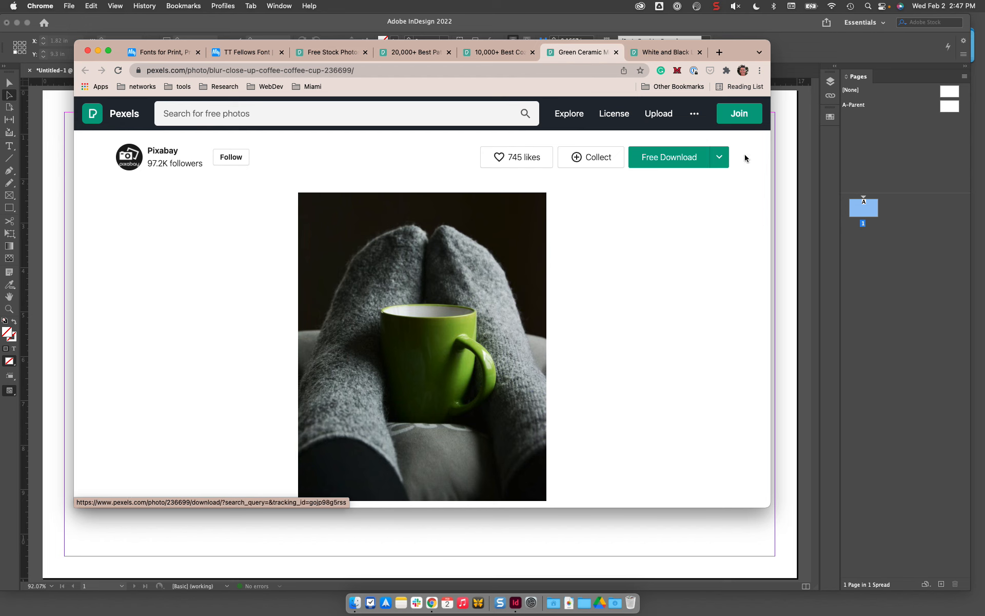
pyautogui.click(720, 157)
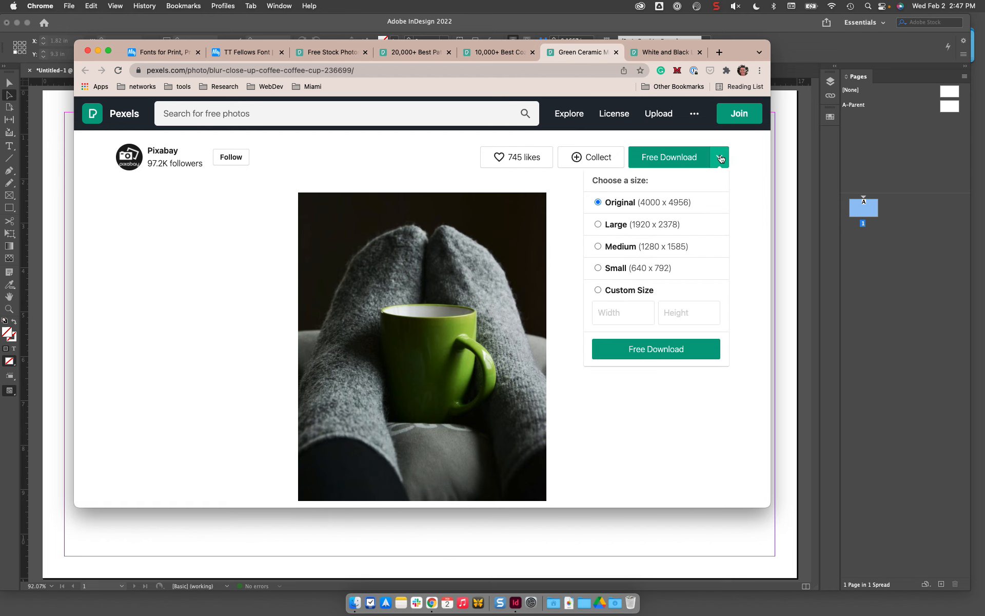
pyautogui.click(649, 348)
# Download the photo of the white sofa with a laptop on a wooden stool and a pile of books.
pyautogui.hotkey('ctrl', 'Tab')
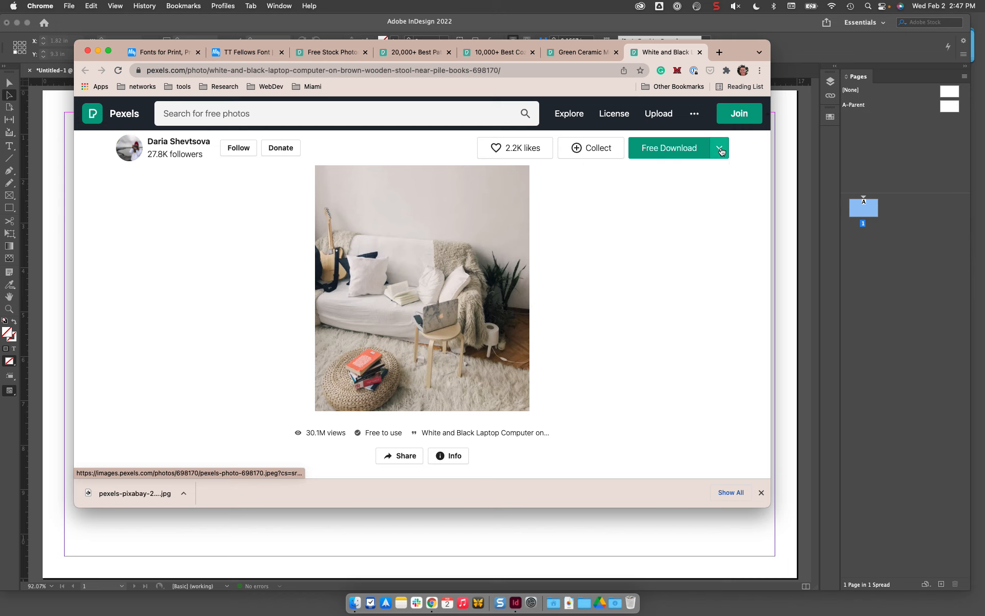
pyautogui.click(720, 151)
pyautogui.click(683, 472)
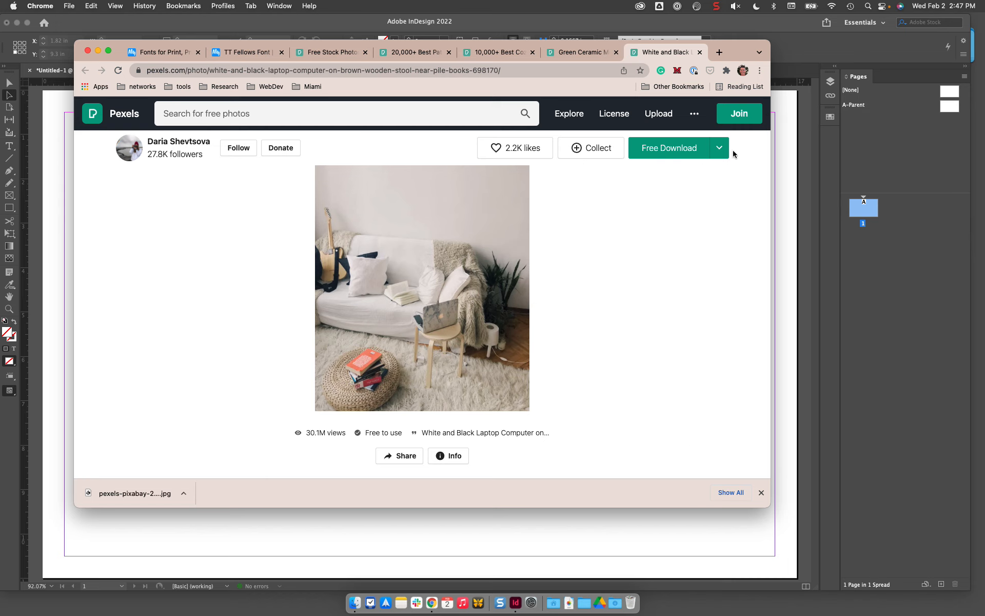
pyautogui.click(727, 154)
pyautogui.click(644, 340)
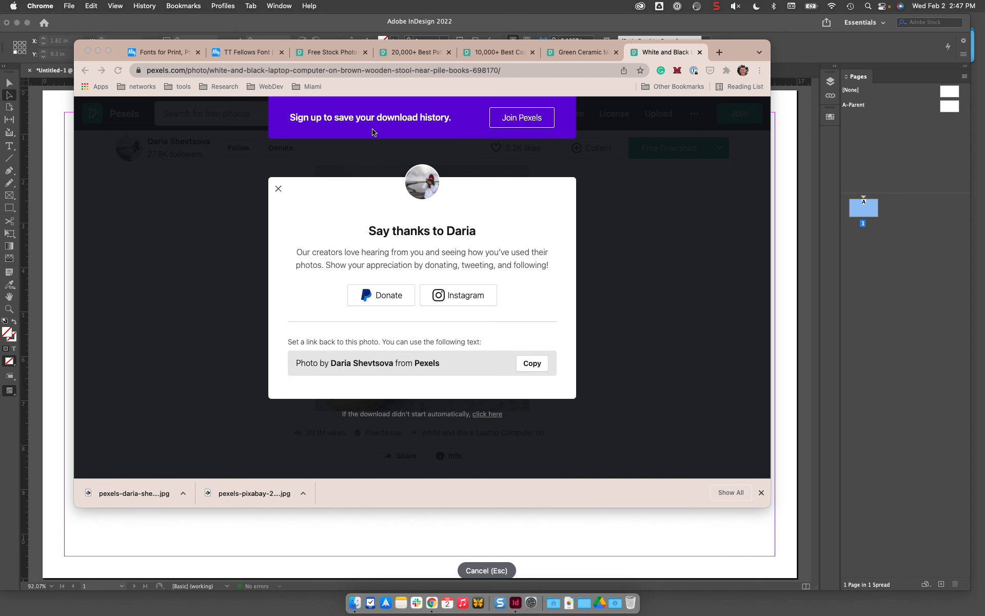
# Download the brown knitted textile photo from the pattern search results at its original size of 7680 x 5120.
pyautogui.click(415, 53)
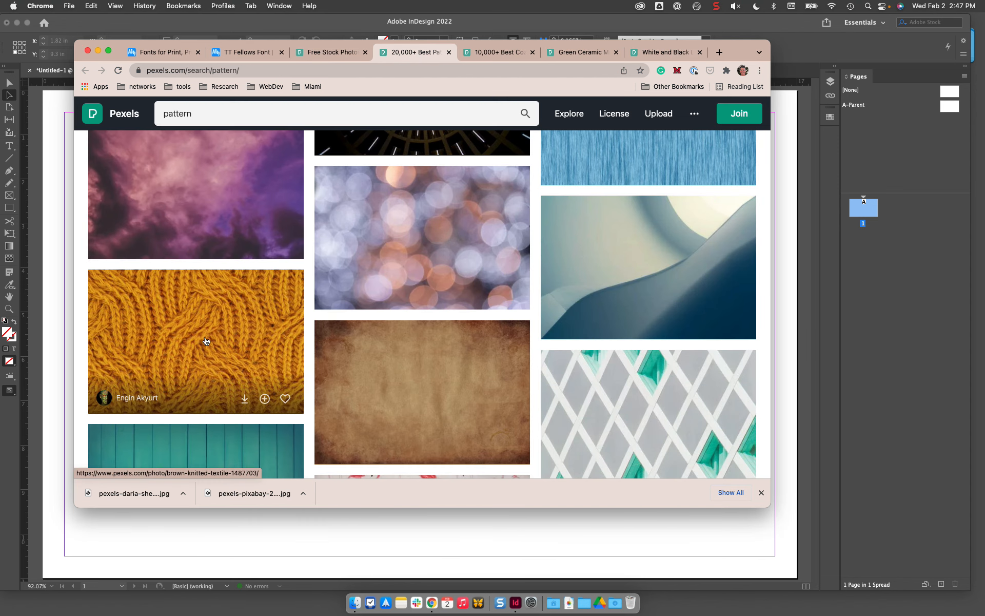
pyautogui.click(176, 344)
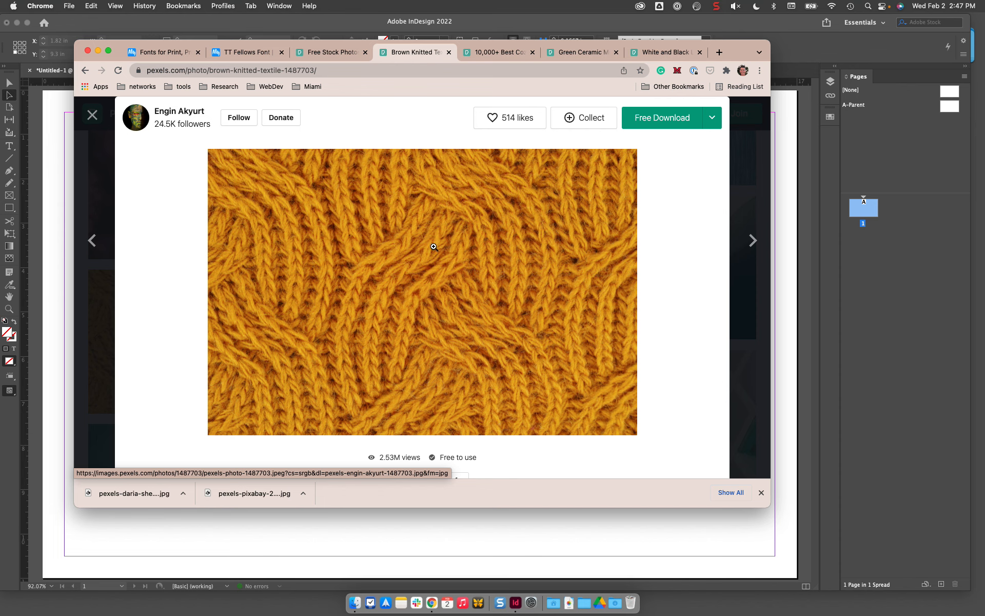
pyautogui.click(712, 118)
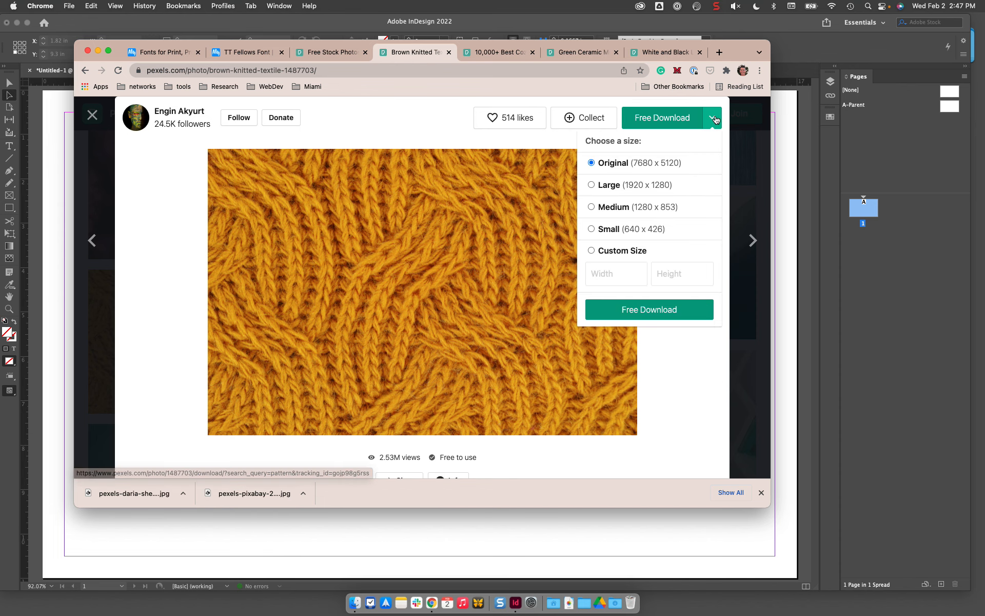
pyautogui.click(666, 309)
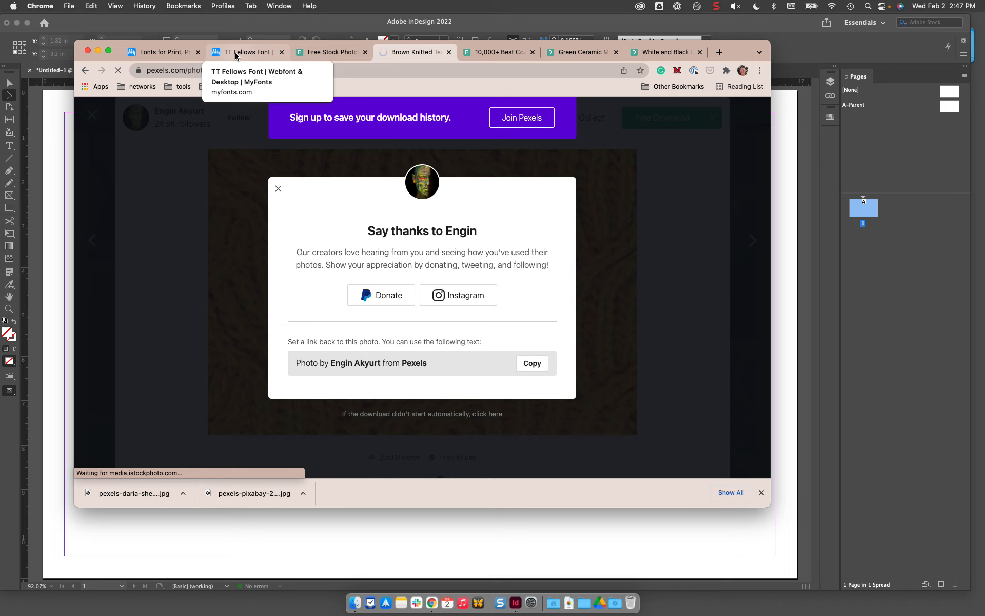
# Browse the new releases and staff picks on the MyFonts home page, and examine the TT Fellows family's sample images and individual styles.
pyautogui.click(254, 57)
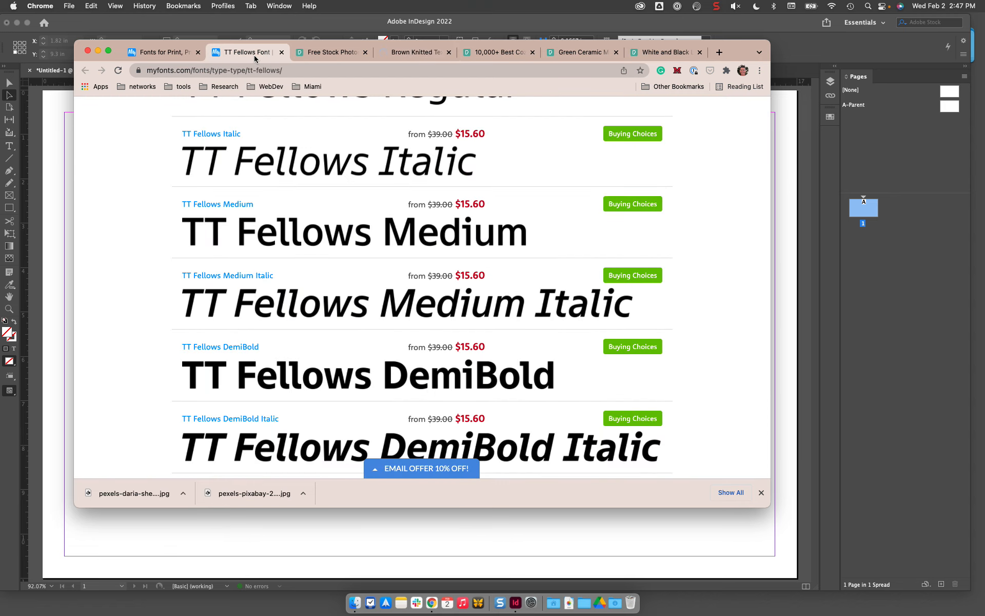
pyautogui.click(162, 54)
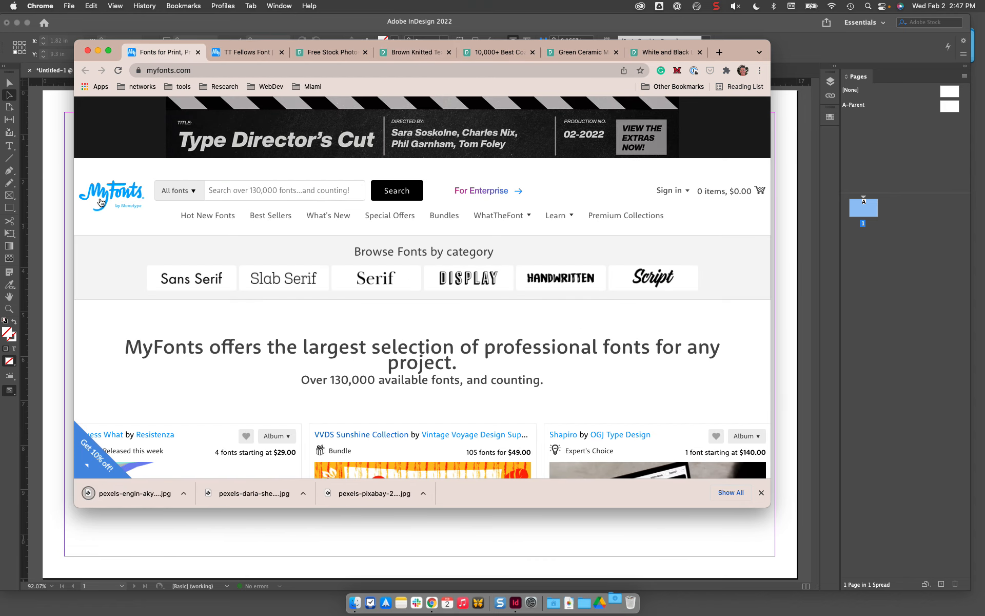
pyautogui.scroll(-10, 244, 292)
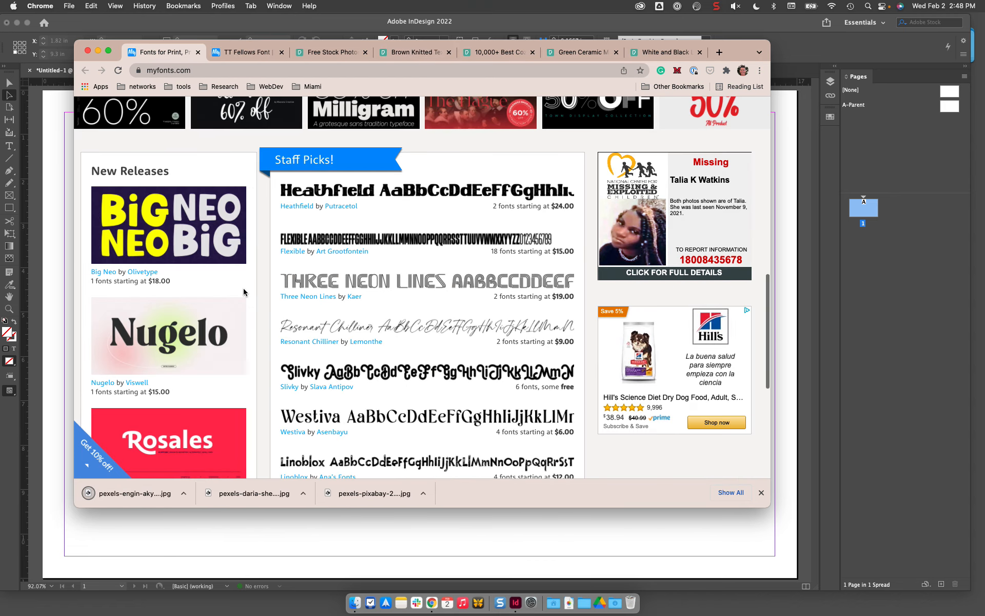
pyautogui.scroll(-5, 244, 290)
pyautogui.scroll(6, 244, 287)
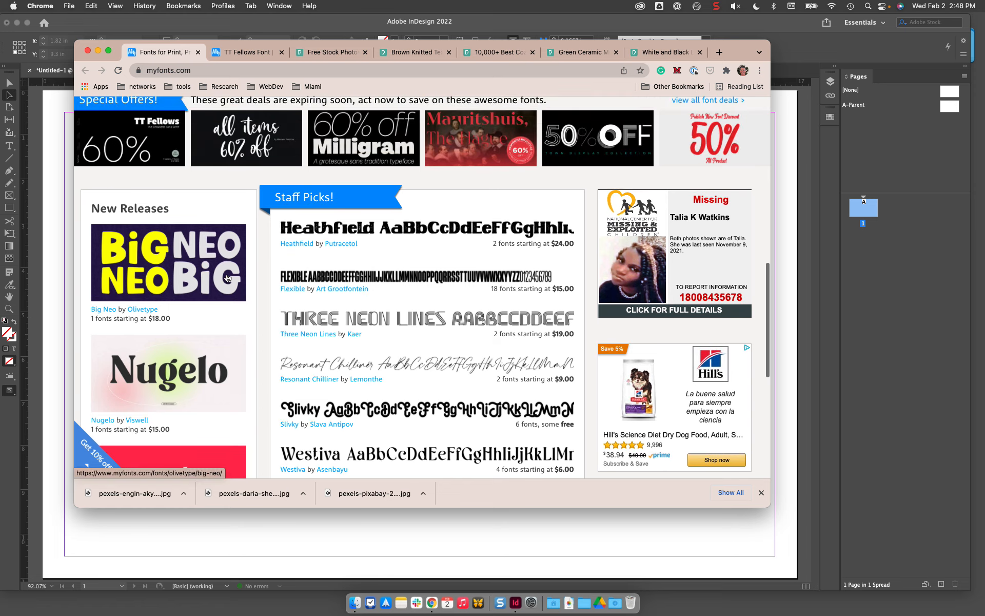
pyautogui.click(241, 52)
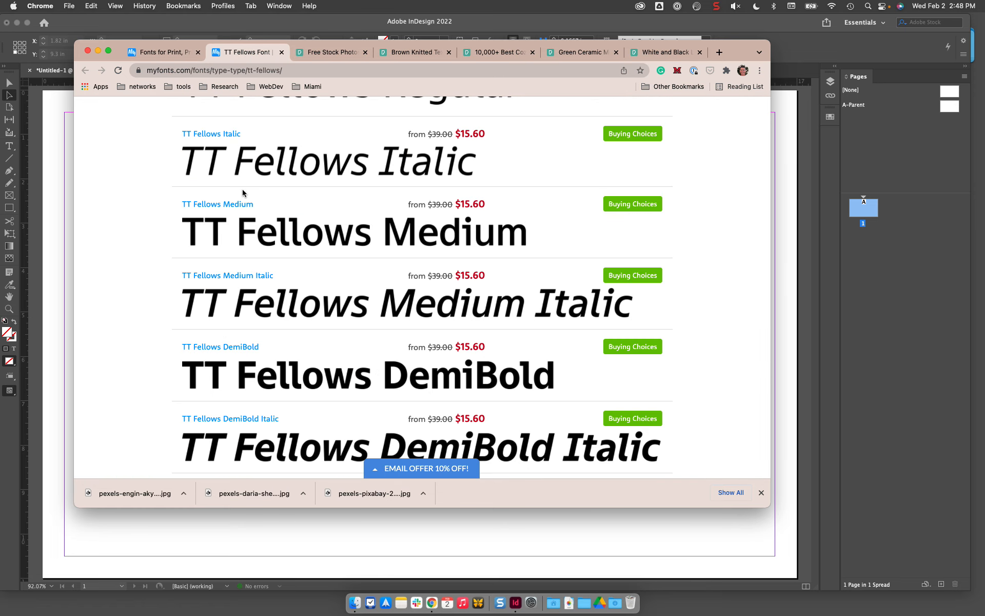
pyautogui.scroll(-3, 326, 263)
pyautogui.scroll(-8, 284, 369)
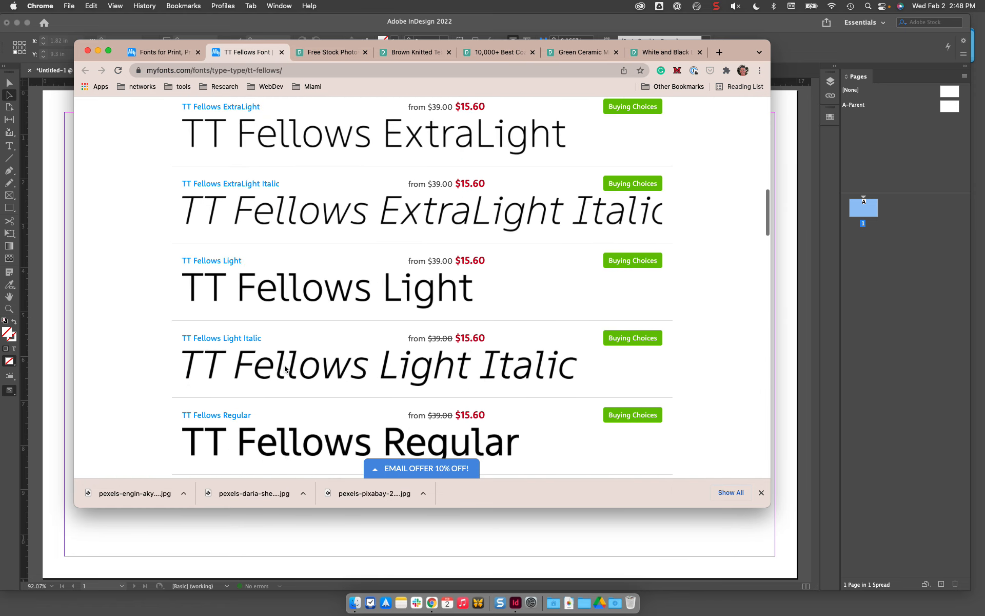
pyautogui.scroll(15, 284, 368)
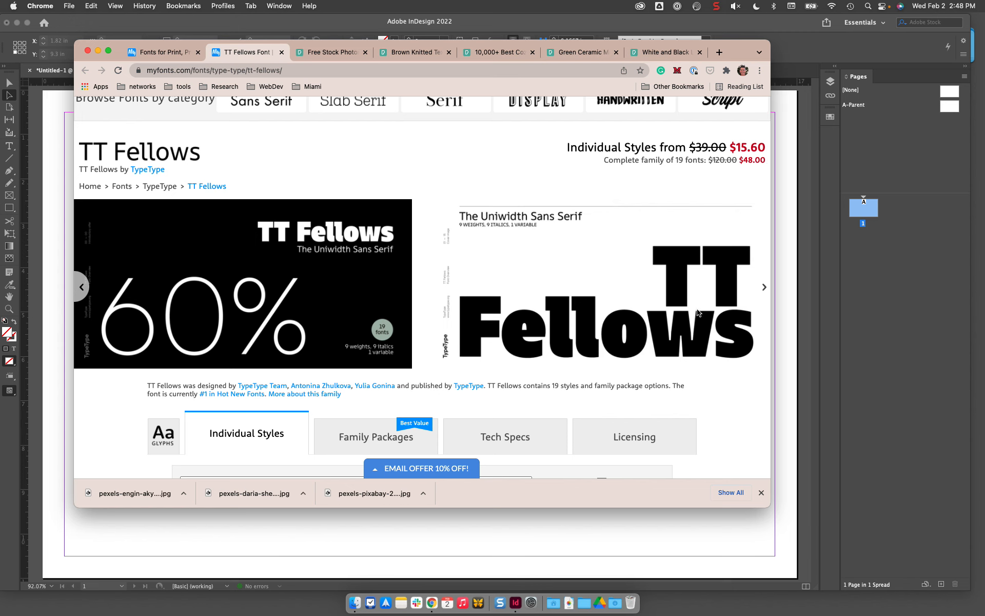
pyautogui.click(765, 288)
pyautogui.scroll(-3, 402, 313)
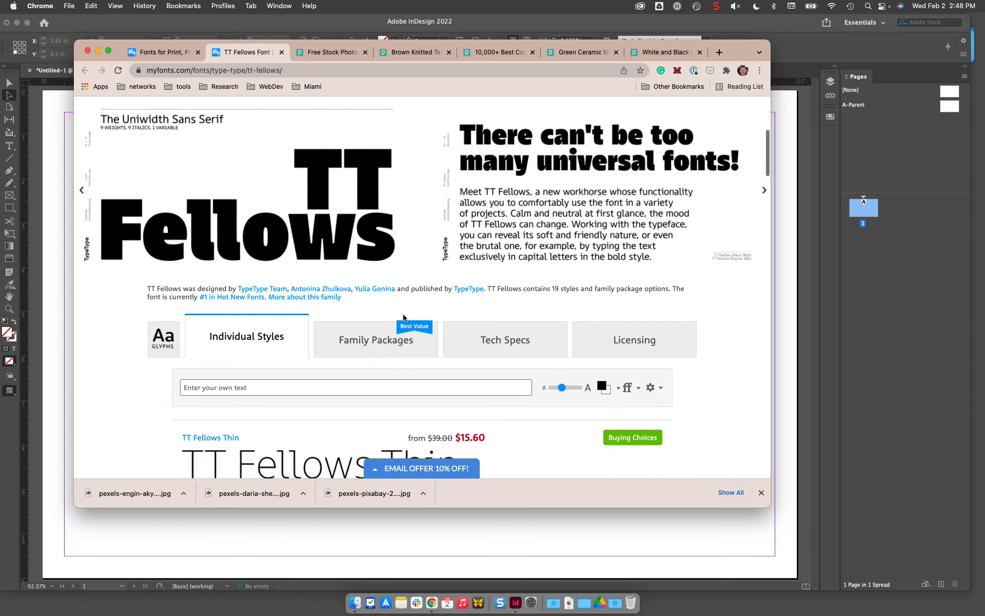
pyautogui.scroll(3, 402, 313)
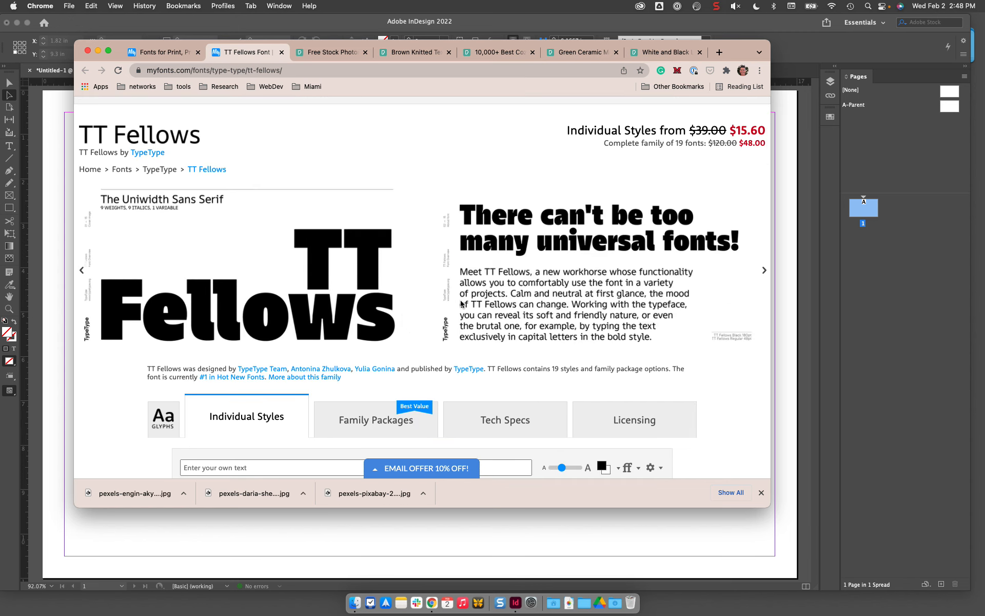
pyautogui.scroll(-15, 460, 300)
pyautogui.scroll(-10, 460, 303)
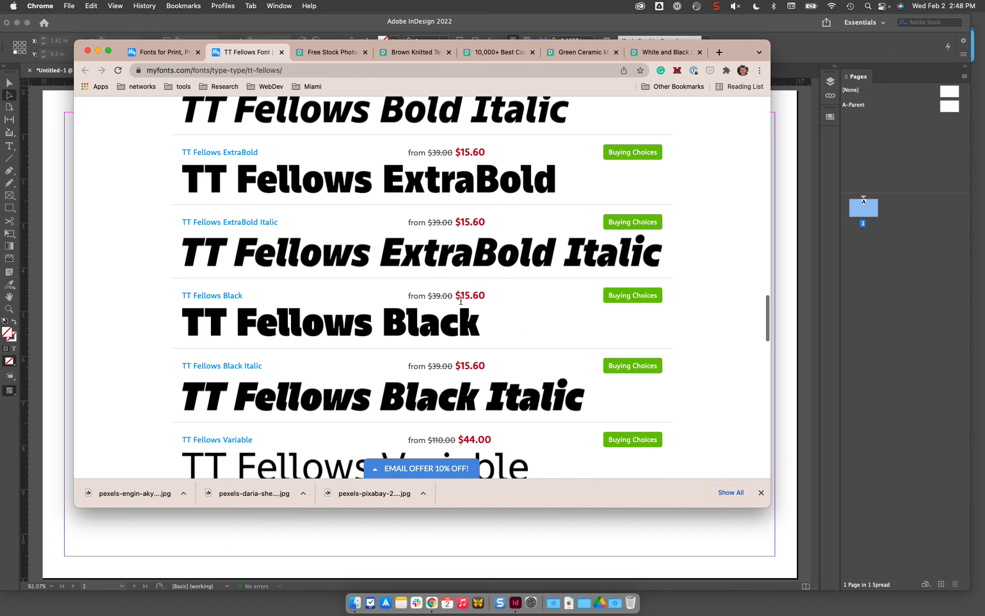
pyautogui.scroll(-5, 321, 215)
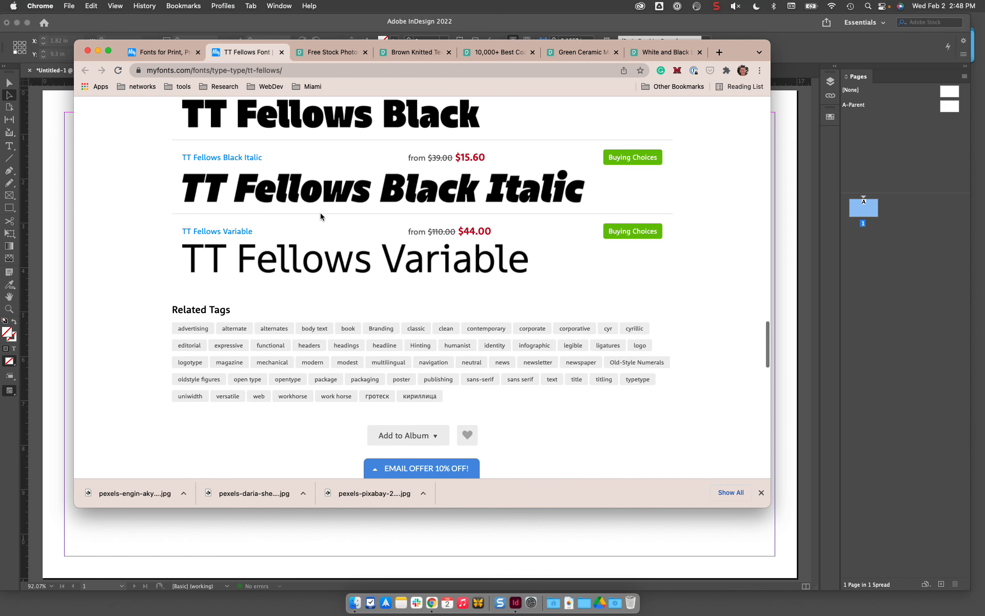
# Capture a screenshot of the TT Fellows samples covering the Bold and ExtraBold styles and their italics.
pyautogui.scroll(8, 321, 216)
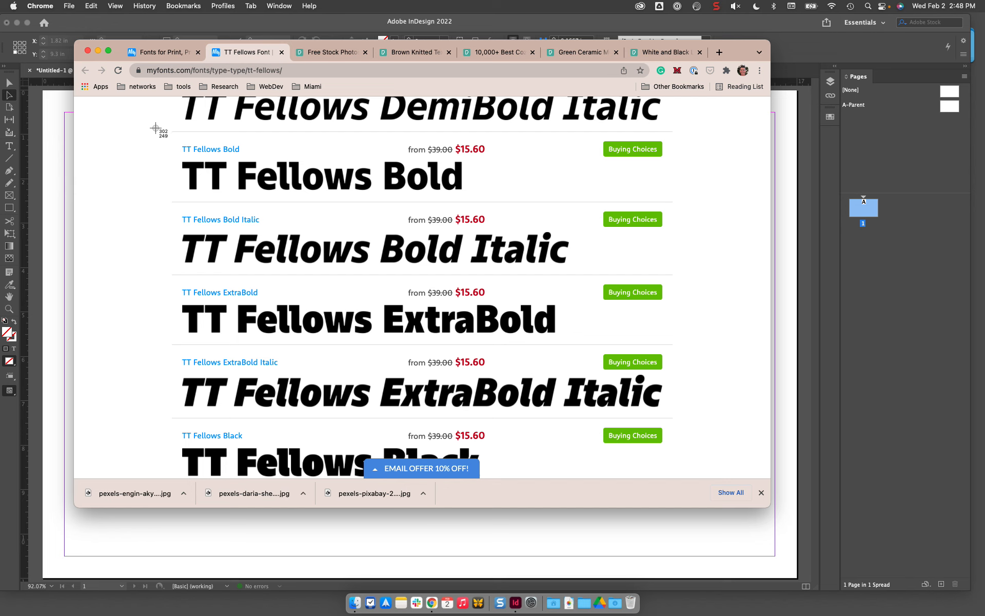
pyautogui.moveTo(155, 128); pyautogui.dragTo(697, 451)
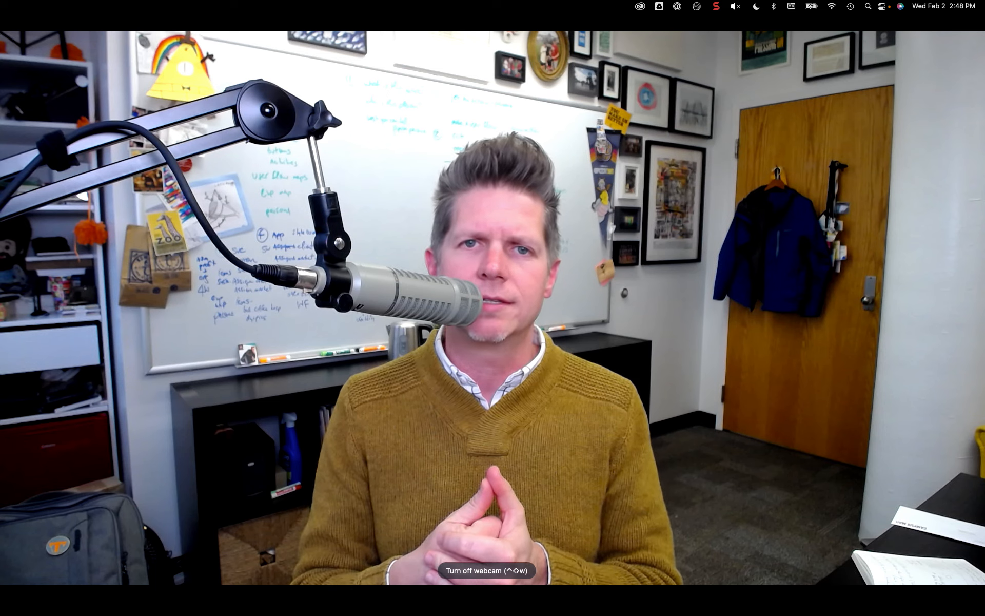
# Switch to the blank Untitled-1 document in InDesign.
pyautogui.hotkey('ctrl', 'shift', 'w')
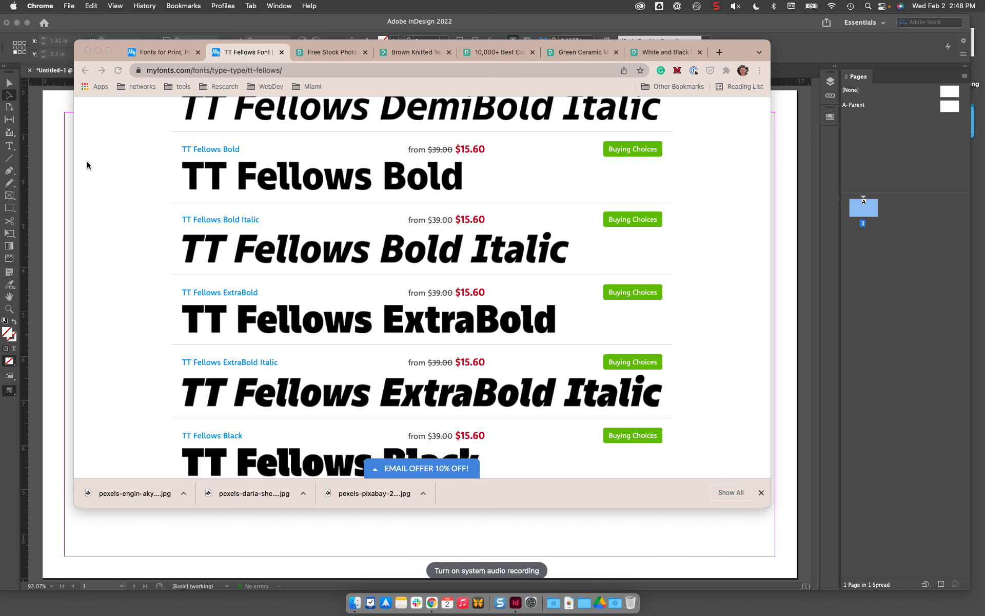
pyautogui.click(43, 138)
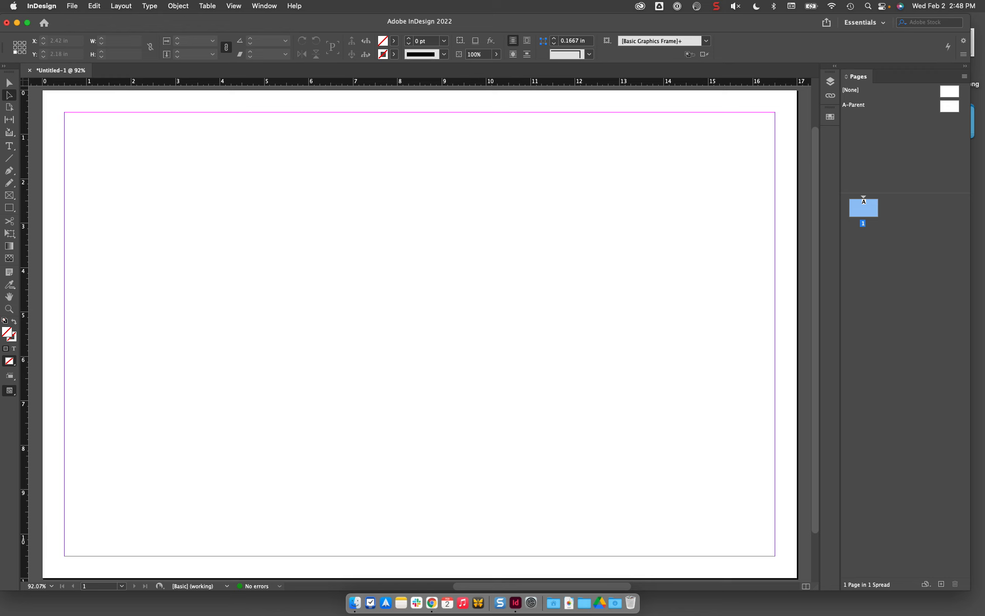
pyautogui.hotkey('ctrl', 'shift', 'w')
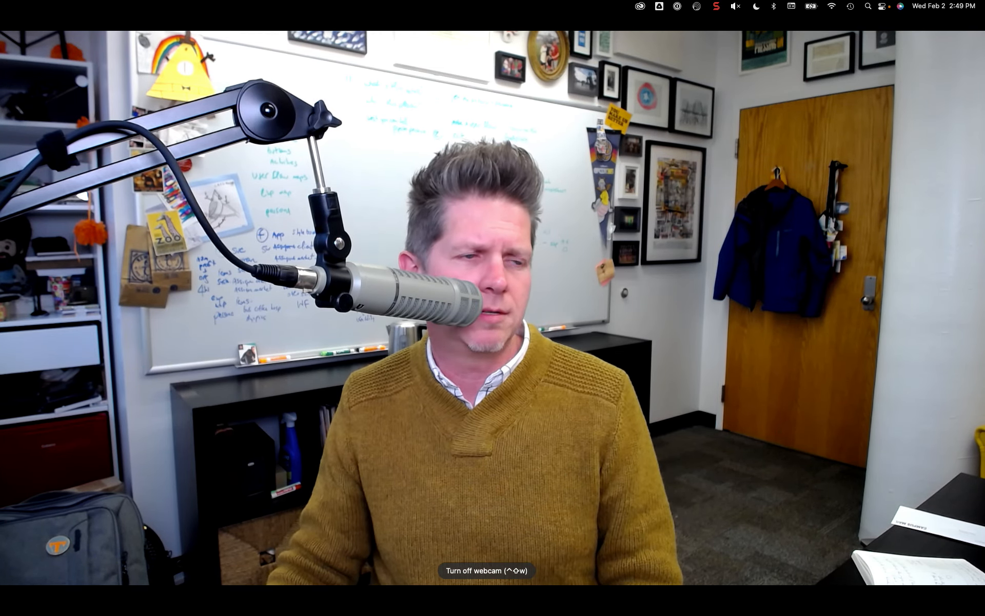
pyautogui.hotkey('ctrl', 'shift', 'w')
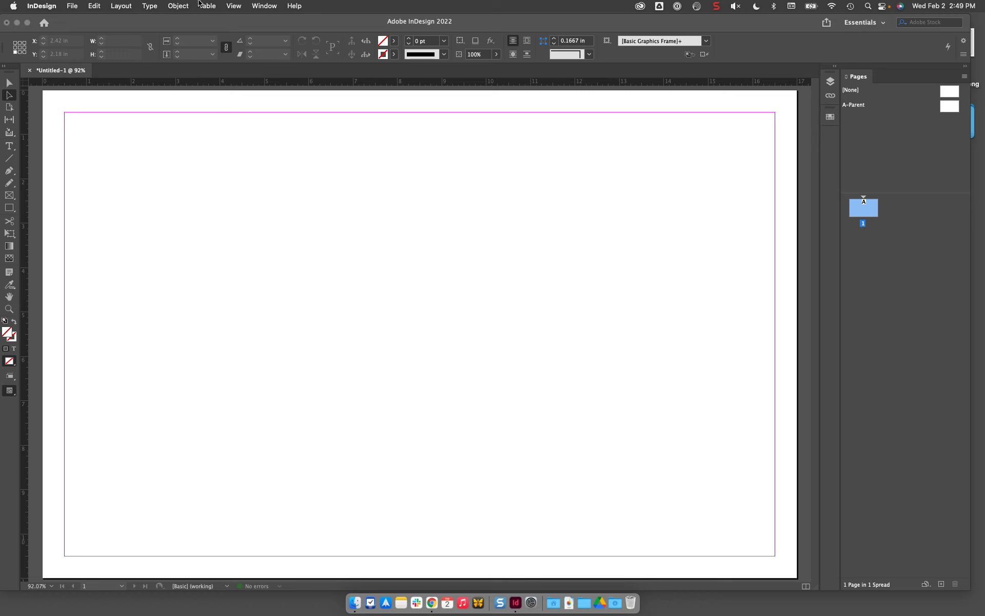
pyautogui.click(71, 5)
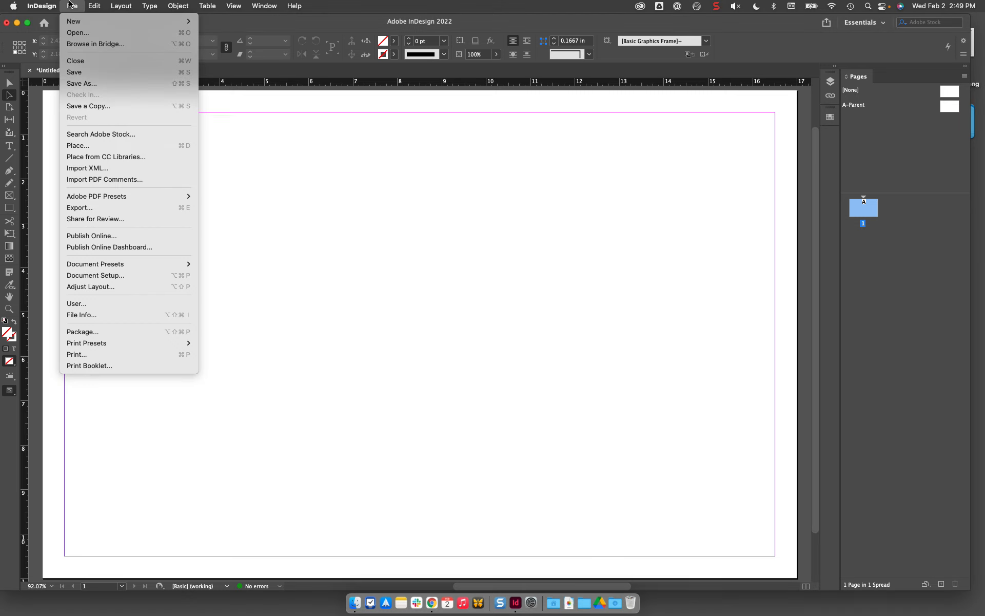
pyautogui.moveTo(121, 6)
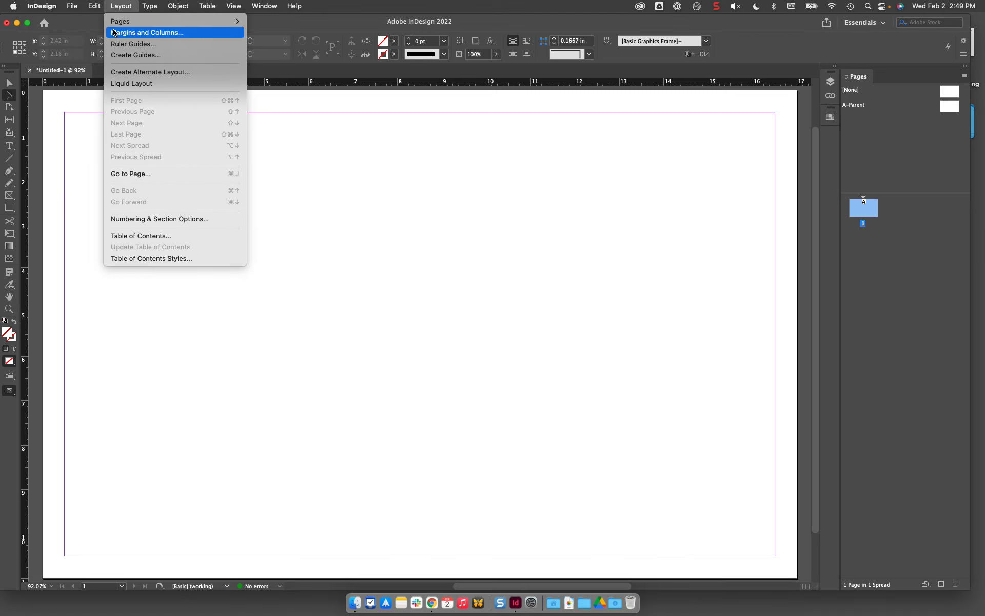
pyautogui.click(143, 33)
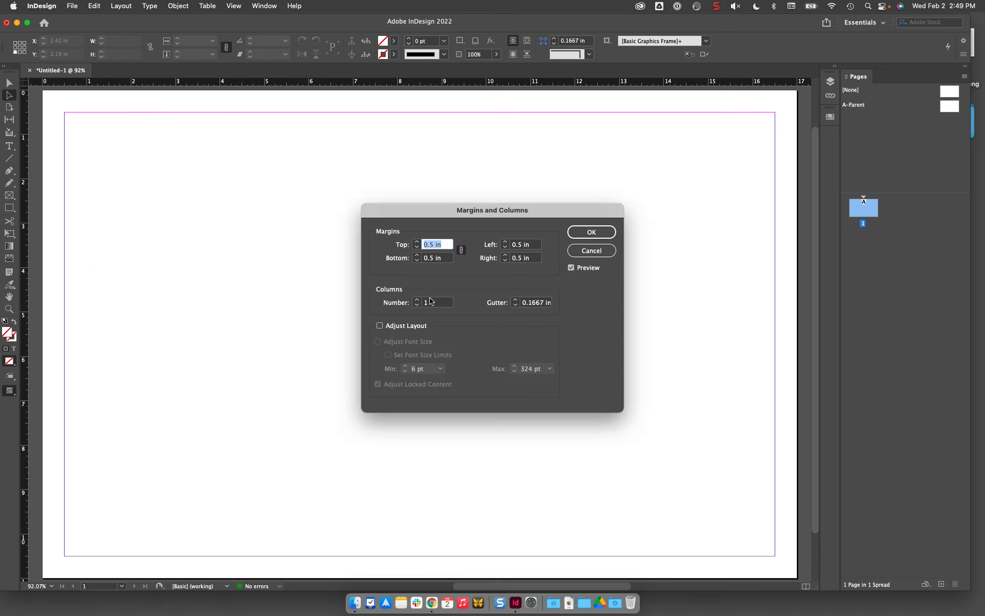
pyautogui.click(417, 300)
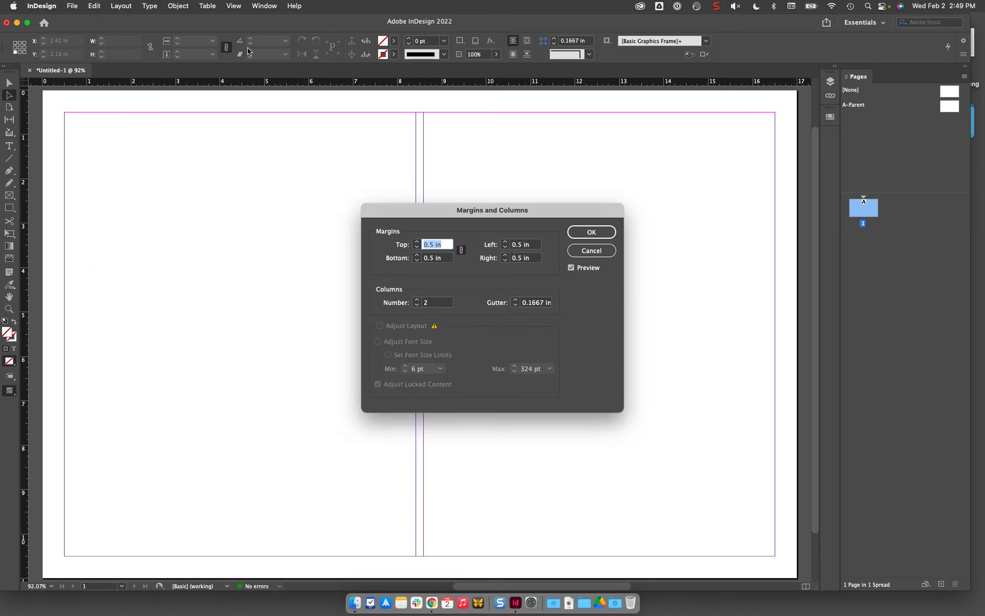
pyautogui.click(591, 251)
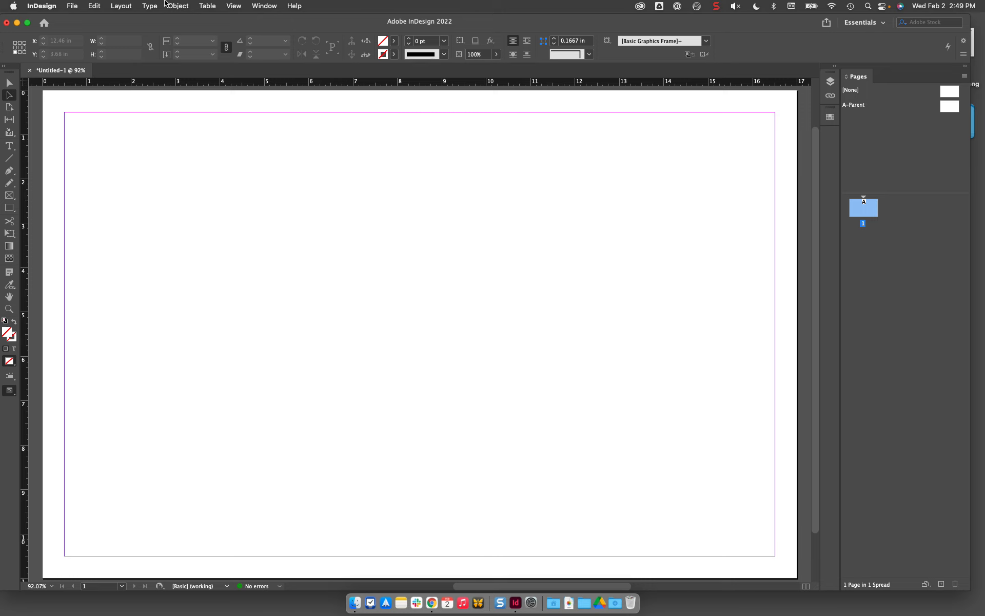
# Divide the page into 6 columns in the margins and columns settings.
pyautogui.click(123, 5)
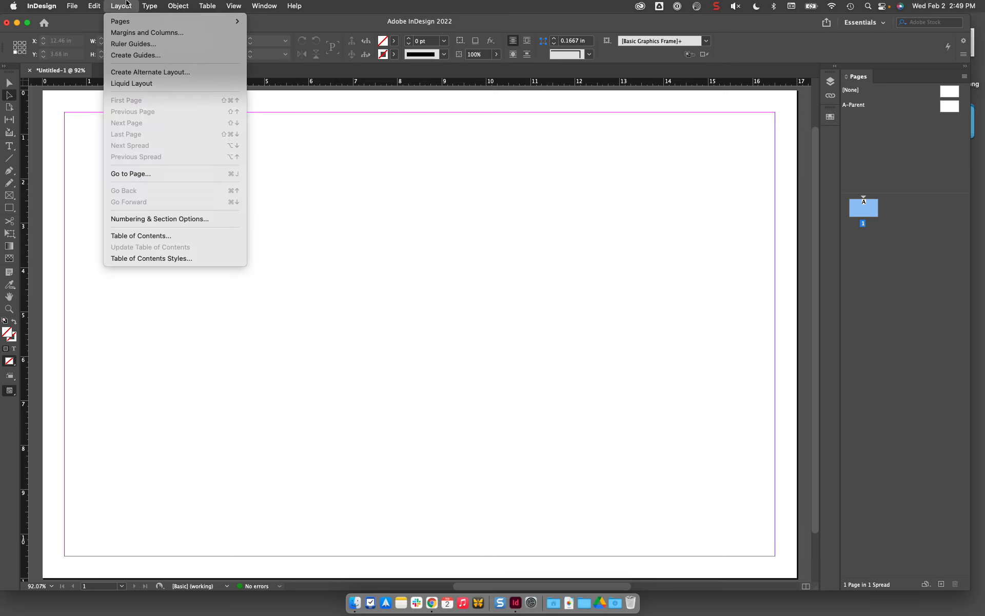
pyautogui.click(147, 32)
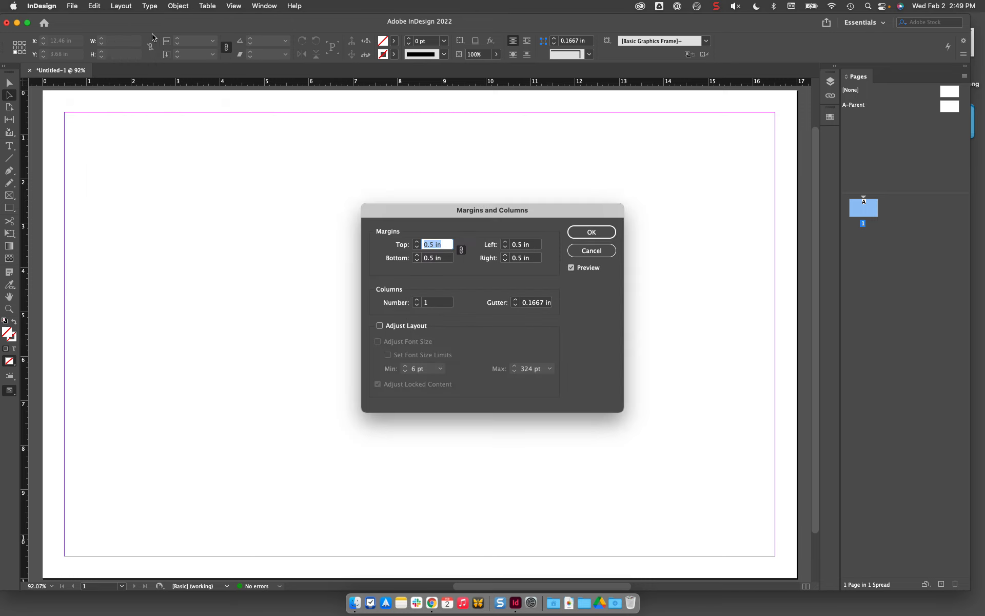
pyautogui.click(417, 300)
pyautogui.click(417, 299)
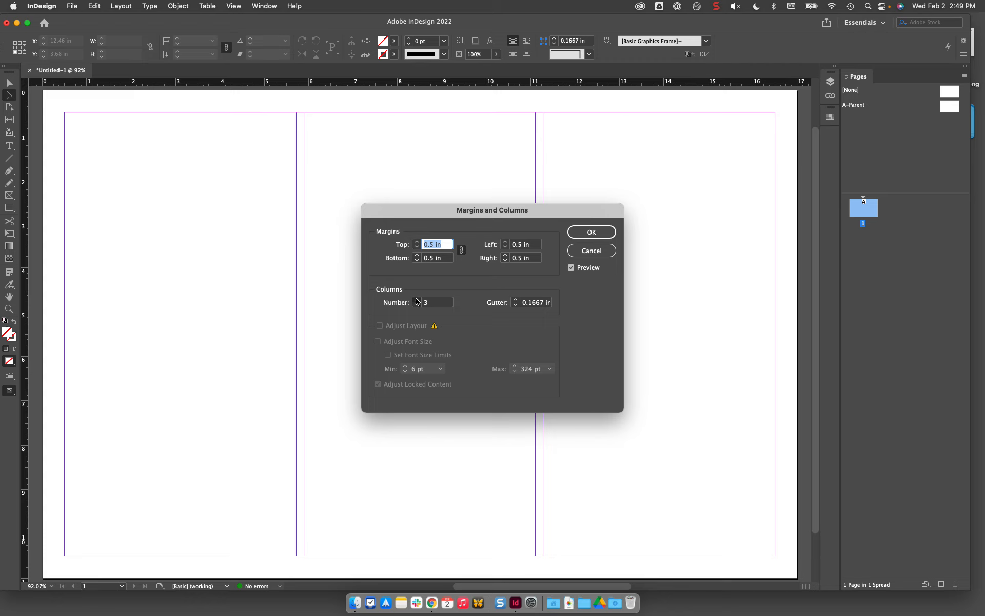
pyautogui.click(416, 299)
pyautogui.click(417, 299)
pyautogui.click(417, 299)
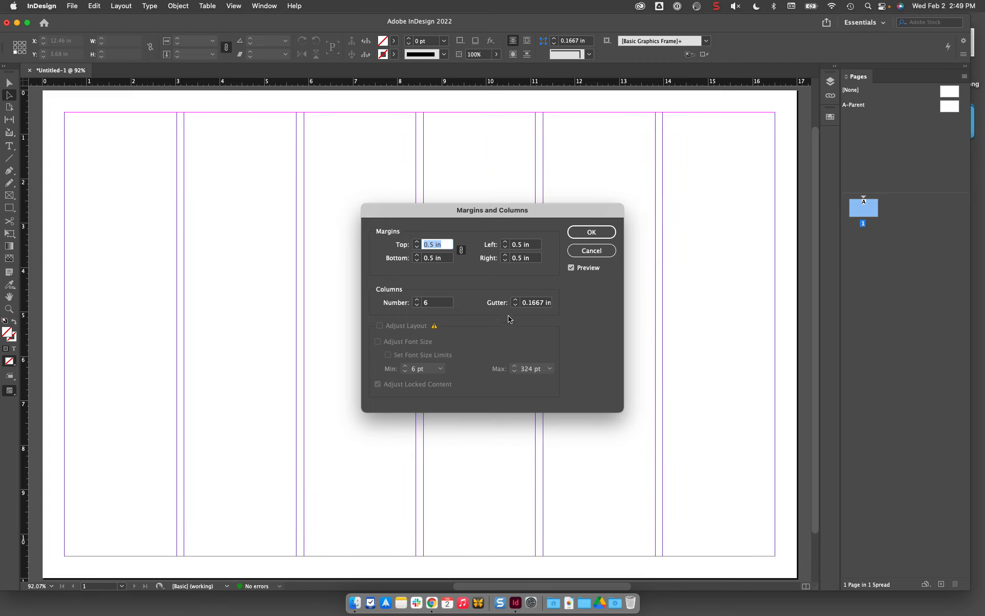
# Try column gutters of 0.5 in and 0.2 in with the page preview on.
pyautogui.click(526, 304)
pyautogui.write('0.5')
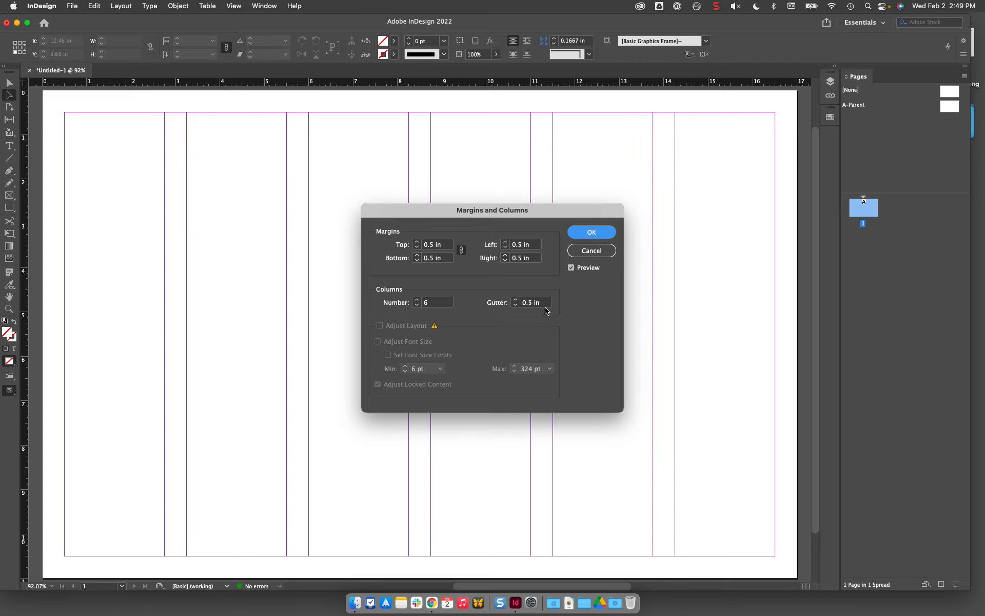
pyautogui.click(537, 304)
pyautogui.write('0.2')
pyautogui.press('Tab')
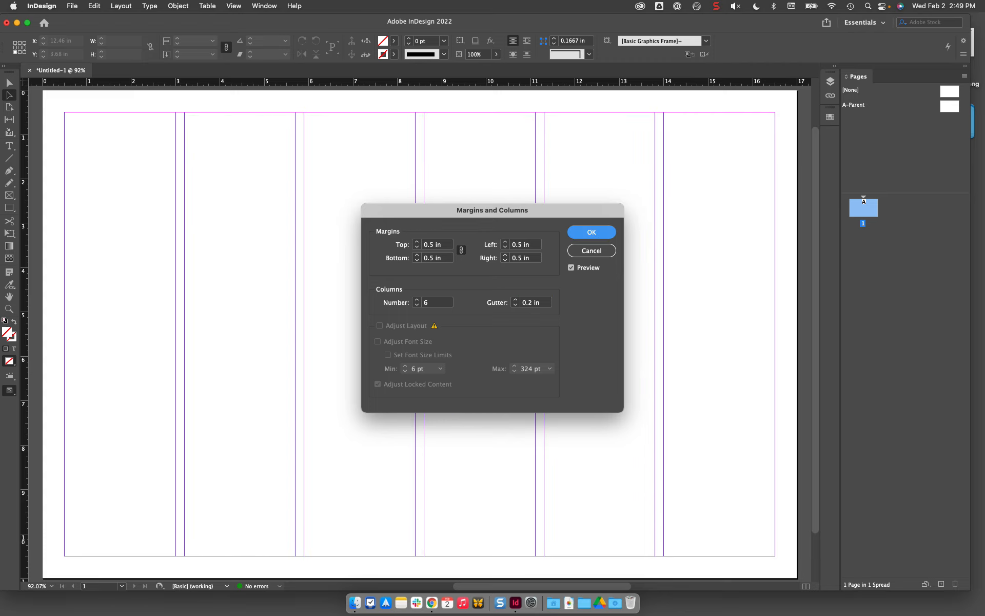
# Set the column gutter to 0.25 in and apply the margins and columns settings.
pyautogui.doubleClick(539, 304)
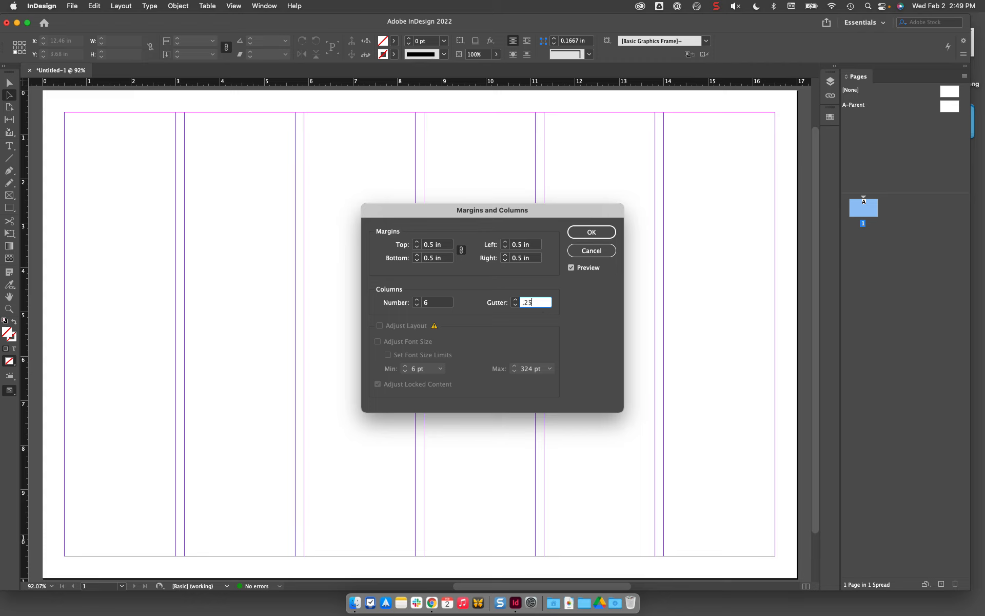
pyautogui.press('Tab')
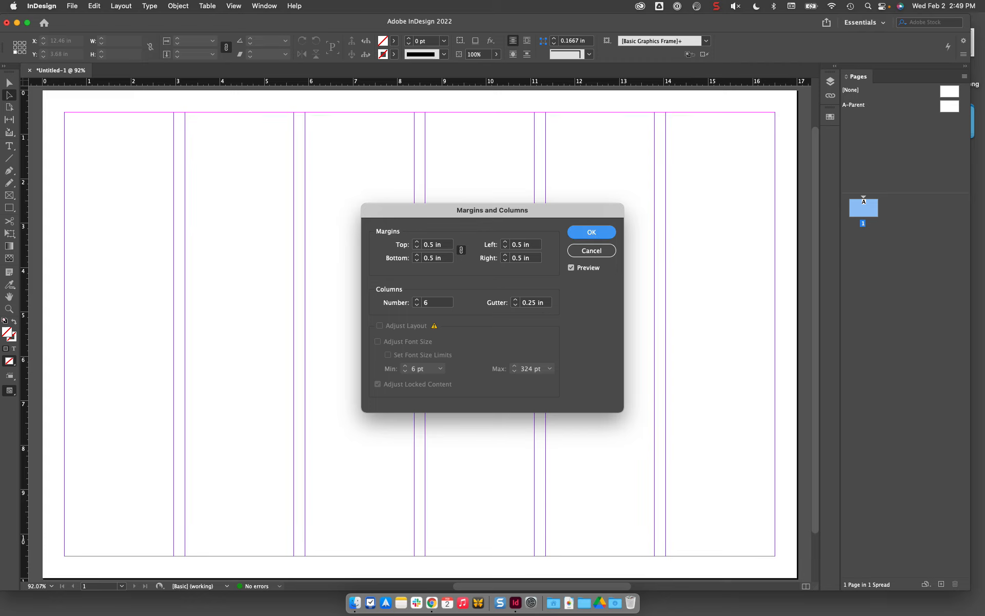
pyautogui.click(588, 233)
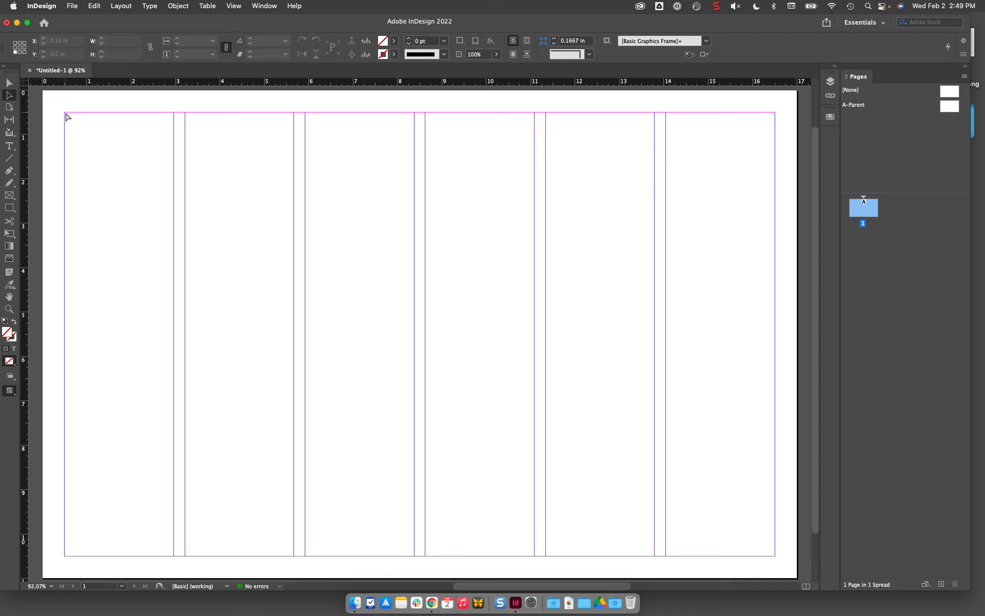
# Draw a rectangular picture frame about 5.17 by 4.6 in across the first two columns, starting at the top-left margin corner.
pyautogui.click(9, 195)
pyautogui.moveTo(64, 112); pyautogui.dragTo(295, 316)
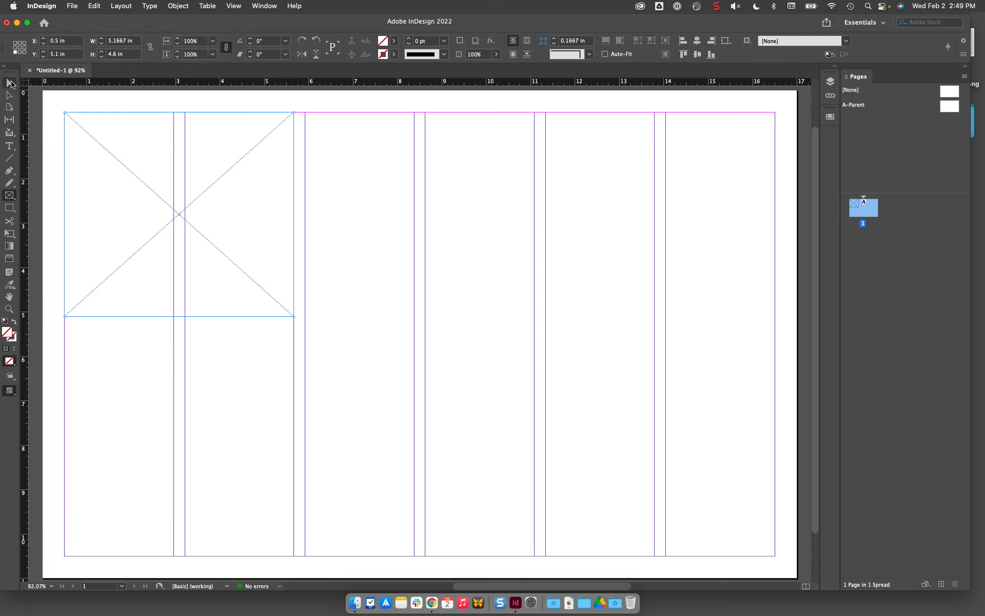
pyautogui.click(10, 83)
pyautogui.hotkey('ctrl', 'shift', 'w')
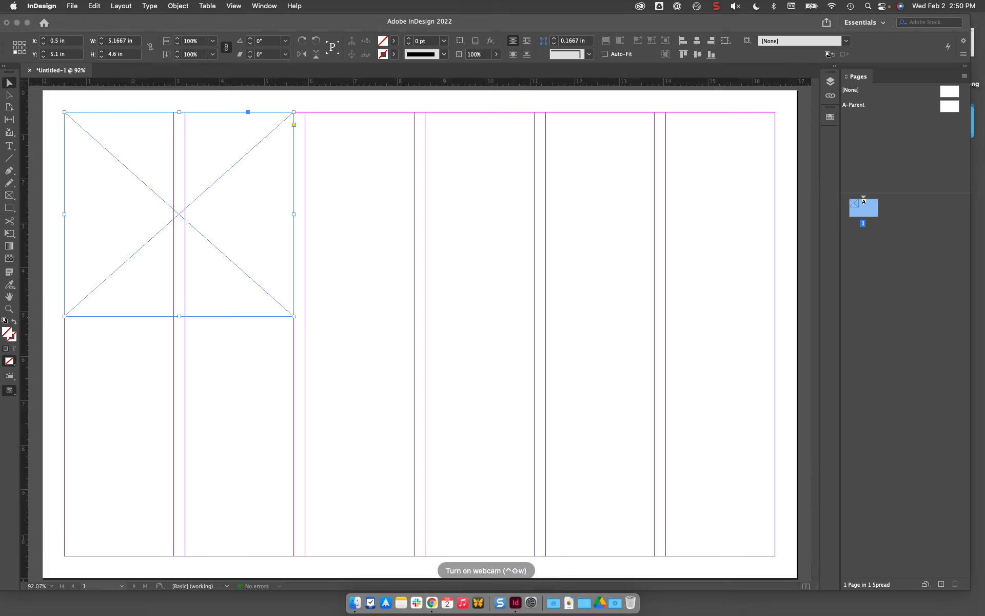
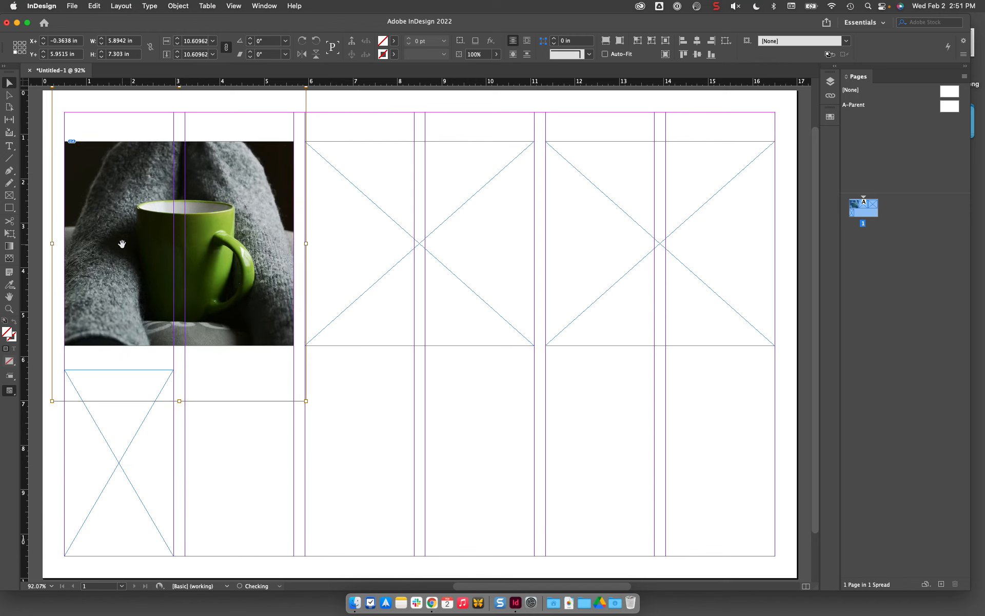
# Scale the green mug photo inside its frame to about 9.64%, keeping it proportional and centred.
pyautogui.press('super+alt+period')
pyautogui.press('super+alt+period')
pyautogui.press('super+alt+period')
pyautogui.press('super+alt+period')
pyautogui.press('super+alt+comma')
pyautogui.press('super+alt+comma')
pyautogui.press('super+alt+comma')
pyautogui.press('super+alt+comma')
pyautogui.press('super+alt+comma')
pyautogui.press('super+alt+comma')
pyautogui.press('super+alt+comma')
pyautogui.press('super+alt+comma')
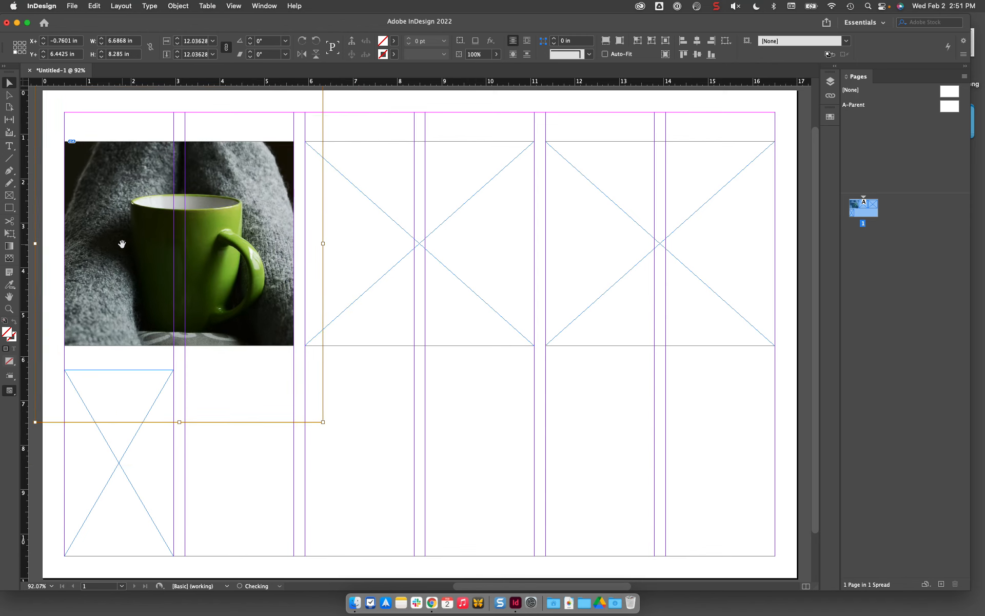
pyautogui.press('super+period')
pyautogui.press('super+period')
pyautogui.press('super+period')
pyautogui.press('super+period')
pyautogui.press('super+period')
pyautogui.press('super+period')
pyautogui.press('super+period')
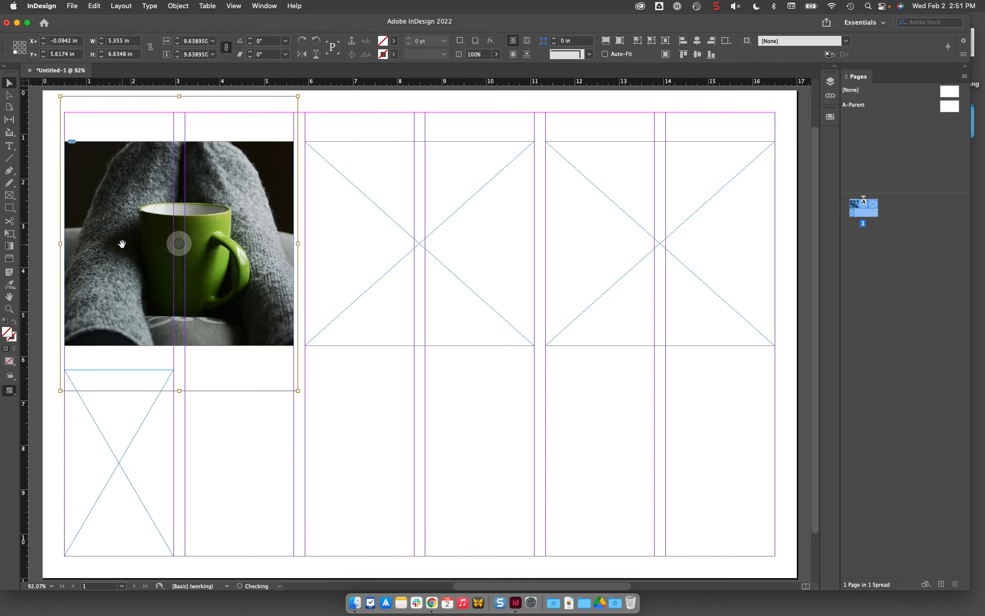
pyautogui.click(306, 390)
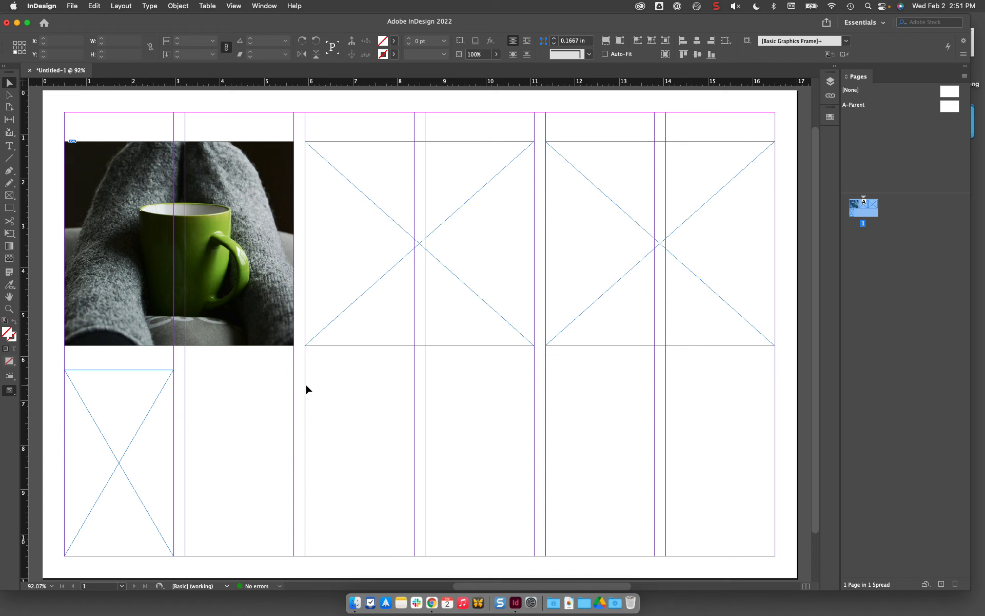
# Try shifting the mug photo to different positions inside its frame.
pyautogui.click(216, 314)
pyautogui.moveTo(197, 312); pyautogui.dragTo(202, 296)
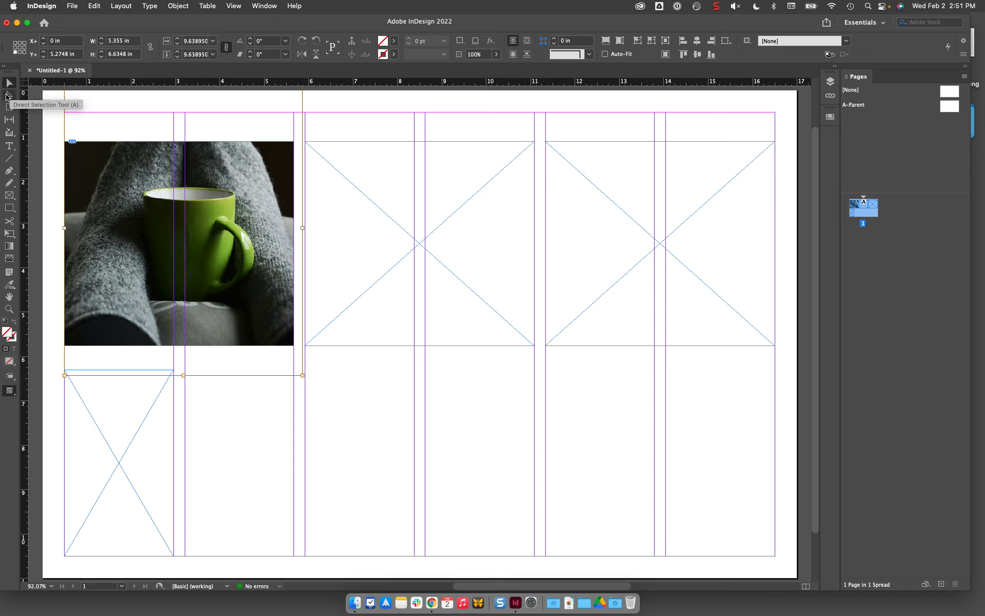
pyautogui.click(7, 96)
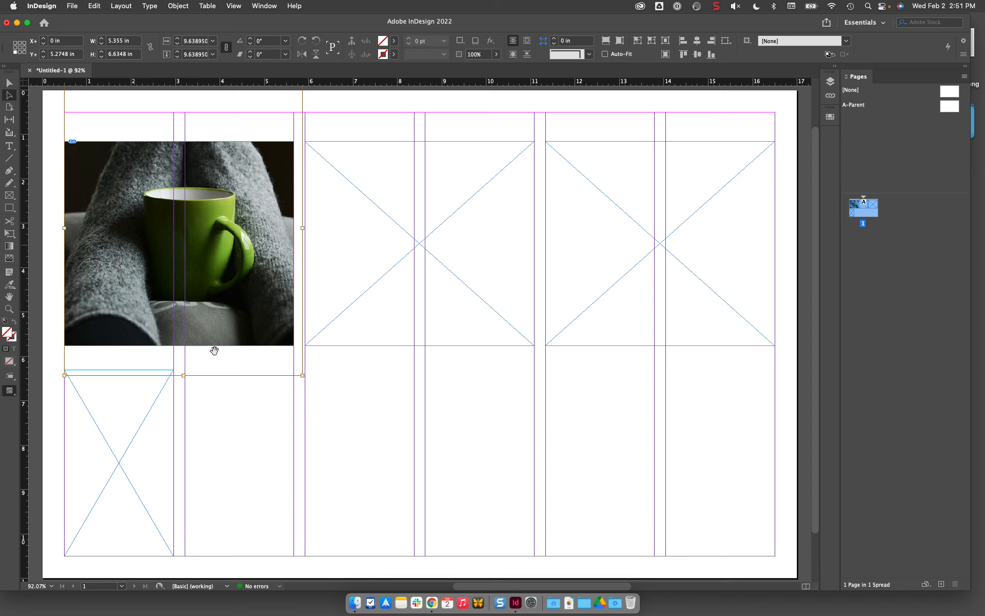
pyautogui.moveTo(226, 259); pyautogui.dragTo(245, 297)
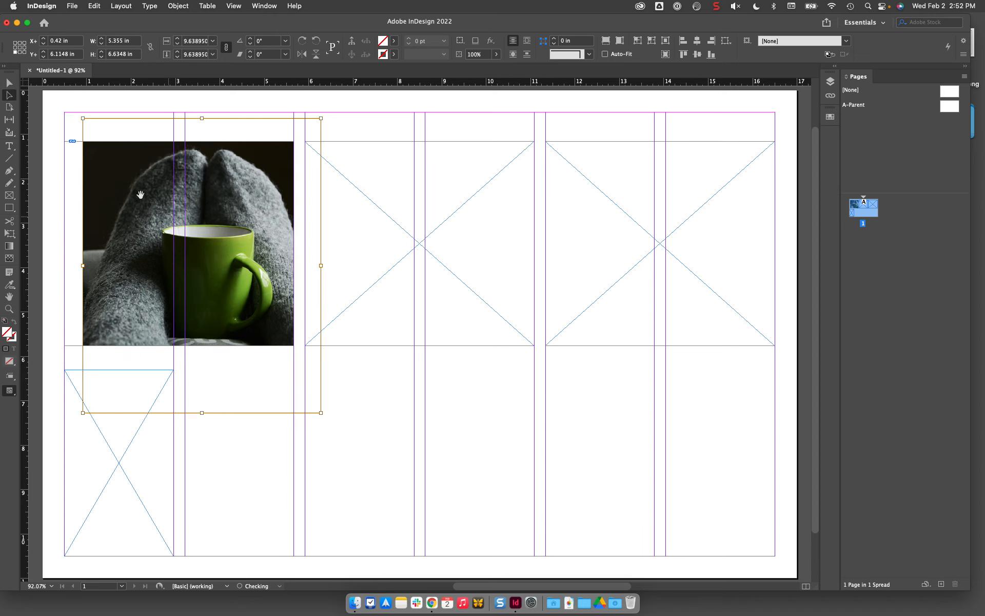
pyautogui.moveTo(230, 247); pyautogui.dragTo(208, 225)
pyautogui.click(11, 82)
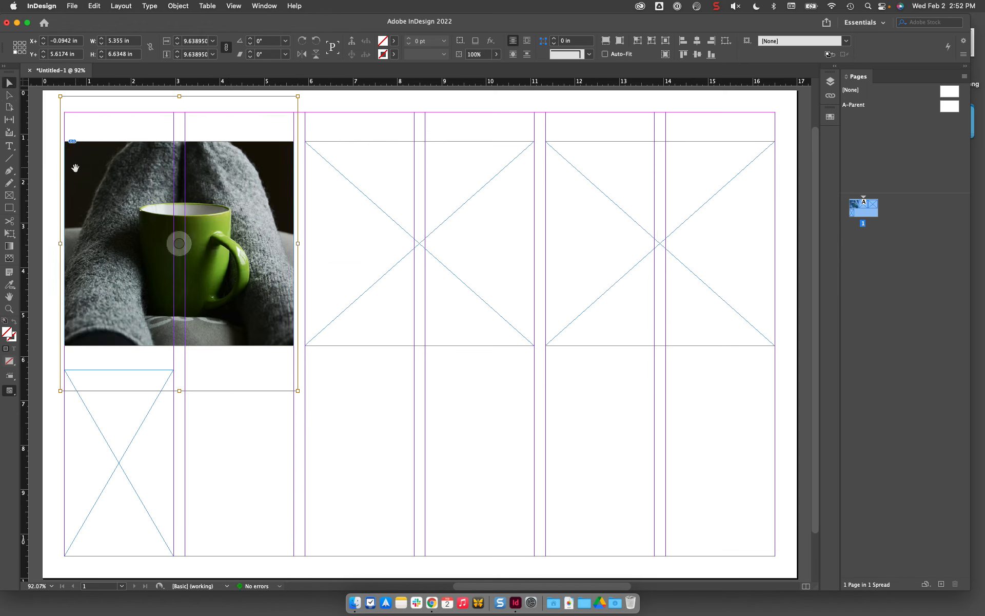
# Try moving the mug photo together with its frame across the page, and undo the move.
pyautogui.click(51, 169)
pyautogui.moveTo(110, 178); pyautogui.dragTo(182, 215)
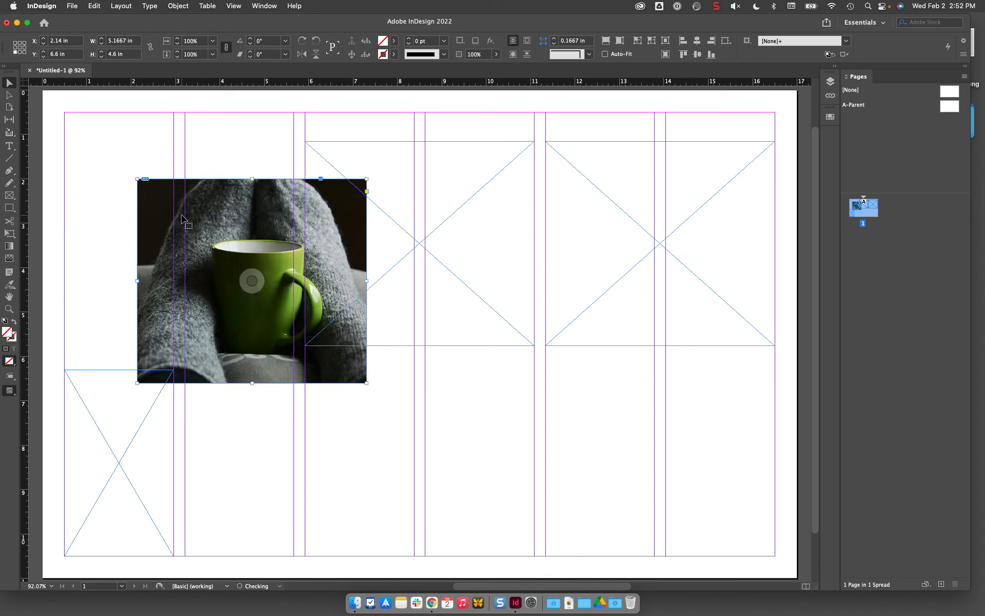
pyautogui.press('super+z')
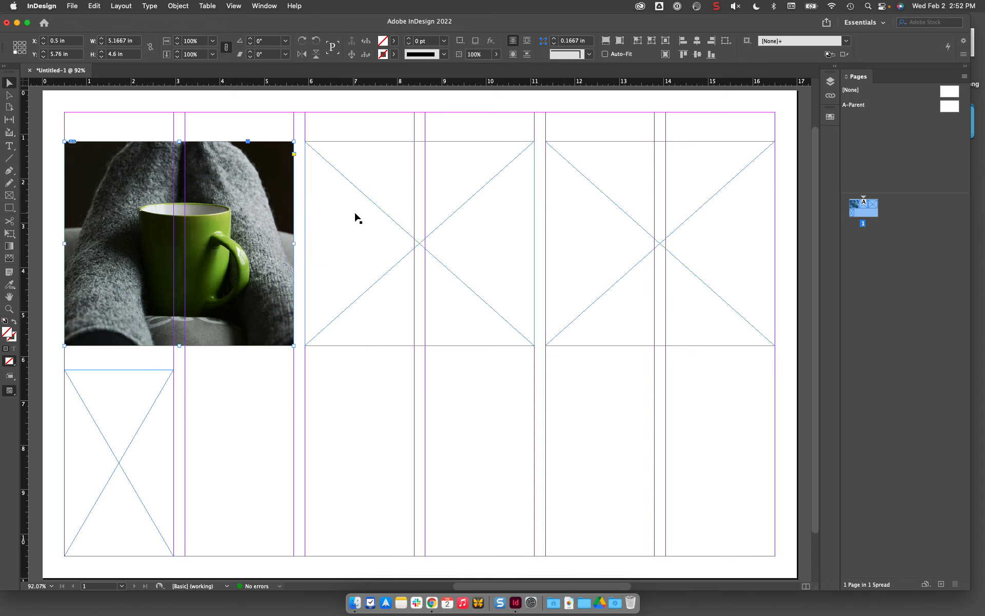
# Place pexels-engin-akyurt-1487703.jpg from the Downloads folder into the empty frame spanning the third and fourth columns.
pyautogui.click(323, 178)
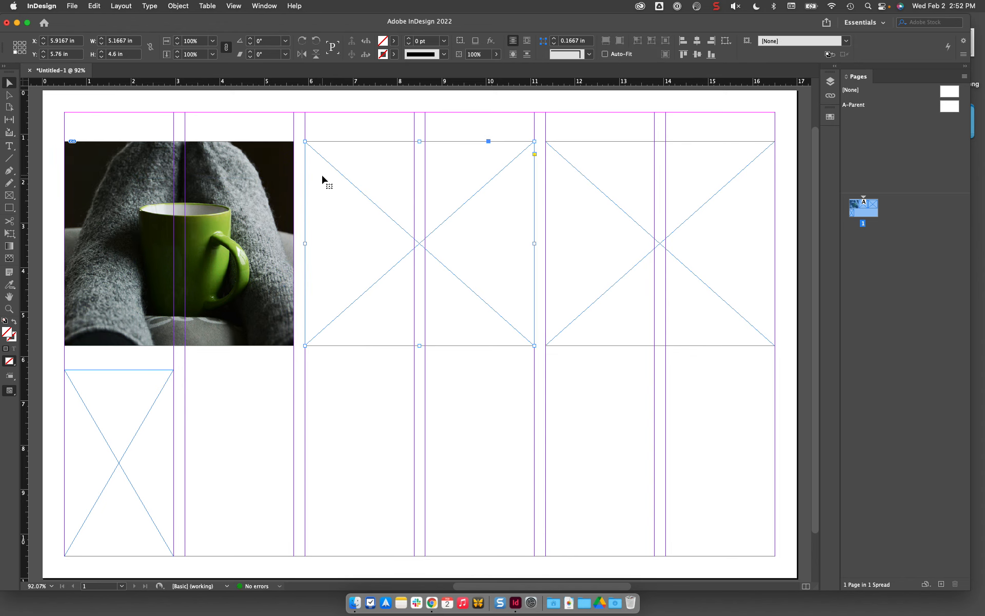
pyautogui.click(72, 6)
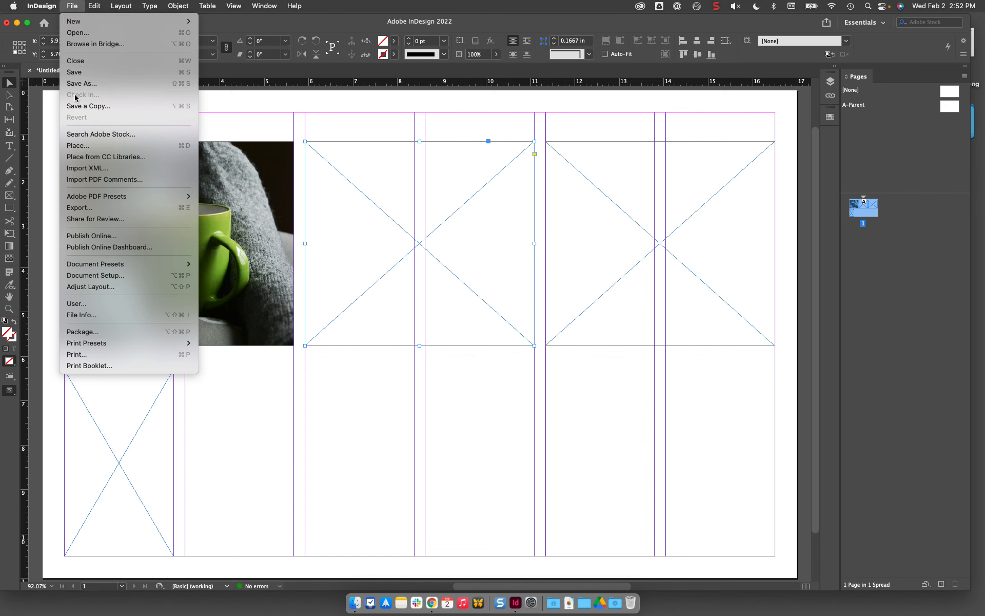
pyautogui.click(79, 146)
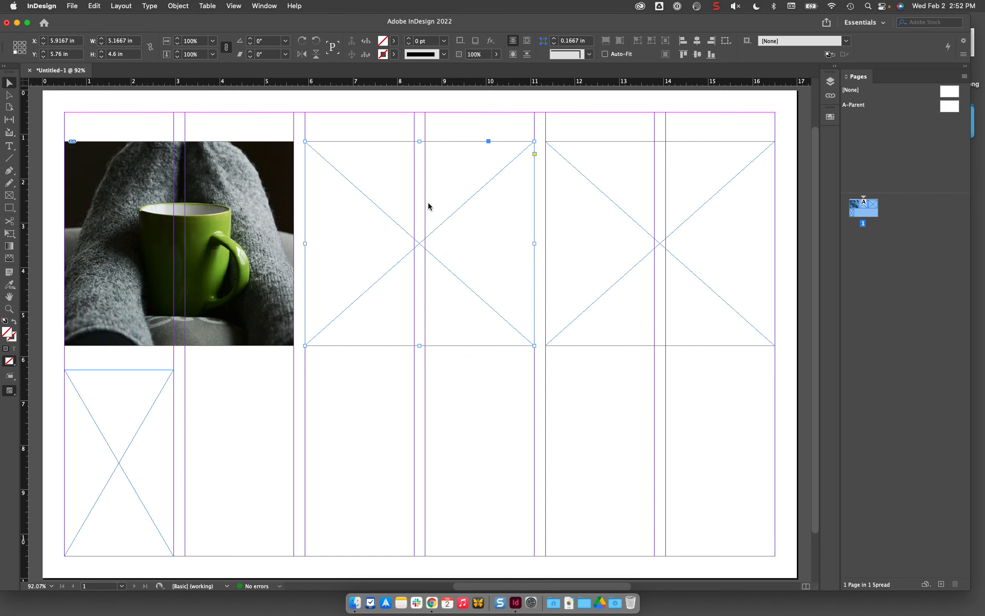
pyautogui.click(349, 134)
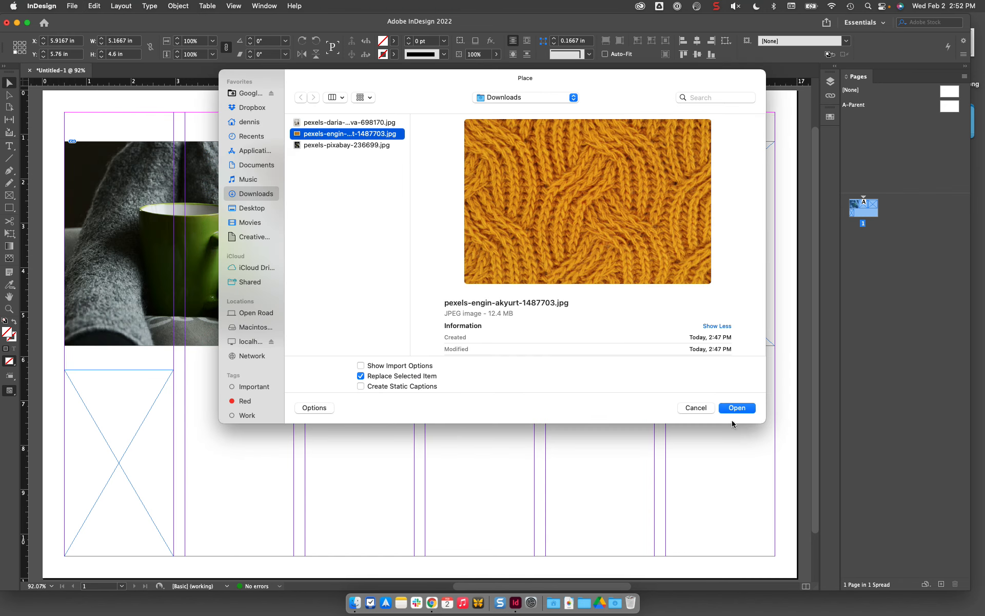
pyautogui.click(737, 407)
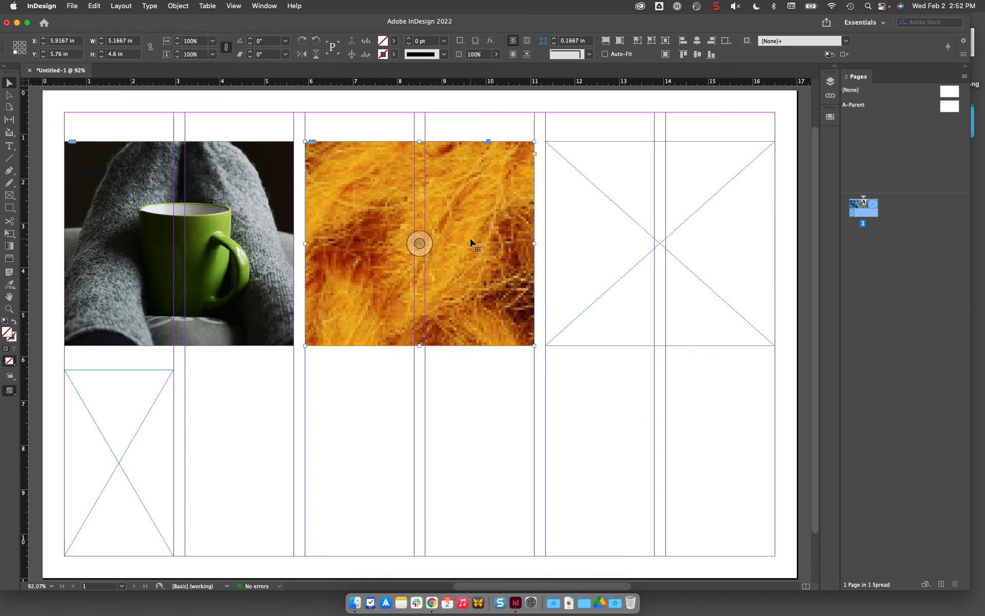
# Scale the orange knit photo inside its frame down to about 12.99% so the knitted pattern shows.
pyautogui.doubleClick(470, 238)
pyautogui.press('super+alt+comma')
pyautogui.press('super+alt+comma')
pyautogui.press('super+alt+comma')
pyautogui.press('super+alt+comma')
pyautogui.press('super+alt+comma')
pyautogui.press('super+alt+comma')
pyautogui.press('super+alt+comma')
pyautogui.press('super+alt+comma')
pyautogui.press('super+alt+comma')
pyautogui.press('super+alt+comma')
pyautogui.press('super+alt+comma')
pyautogui.press('super+alt+comma')
pyautogui.press('super+alt+comma')
pyautogui.press('super+alt+comma')
pyautogui.press('super+alt+comma')
pyautogui.press('super+alt+comma')
pyautogui.press('super+alt+comma')
pyautogui.press('super+alt+comma')
pyautogui.press('super+alt+comma')
pyautogui.press('super+alt+comma')
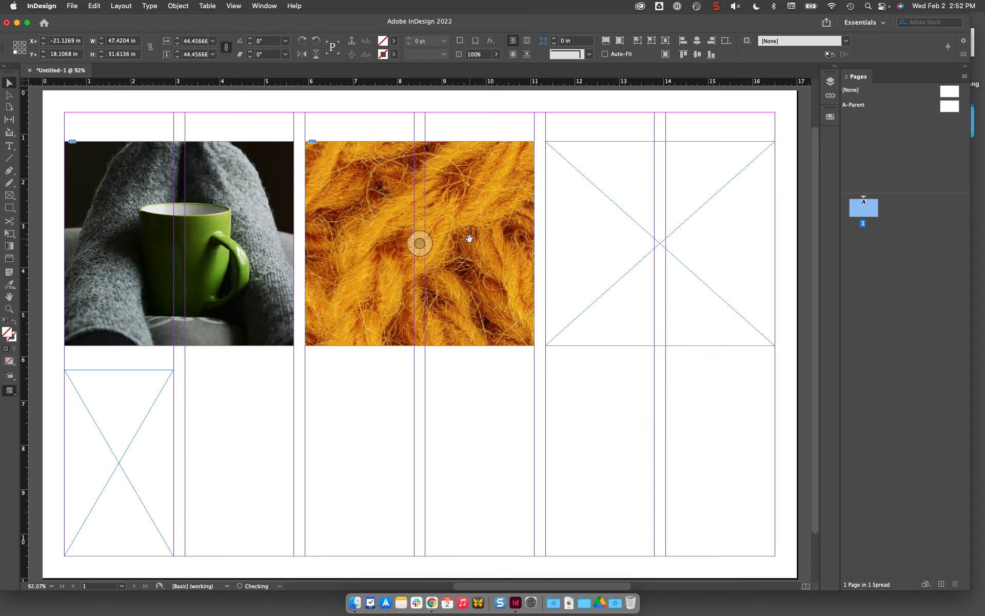
pyautogui.press('super+alt+comma')
pyautogui.press('super+alt+comma')
pyautogui.press('super+alt+comma')
pyautogui.press('super+alt+comma')
pyautogui.press('super+alt+comma')
pyautogui.press('super+alt+comma')
pyautogui.press('super+alt+comma')
pyautogui.press('super+alt+comma')
pyautogui.press('super+alt+comma')
pyautogui.press('super+alt+comma')
pyautogui.press('super+alt+comma')
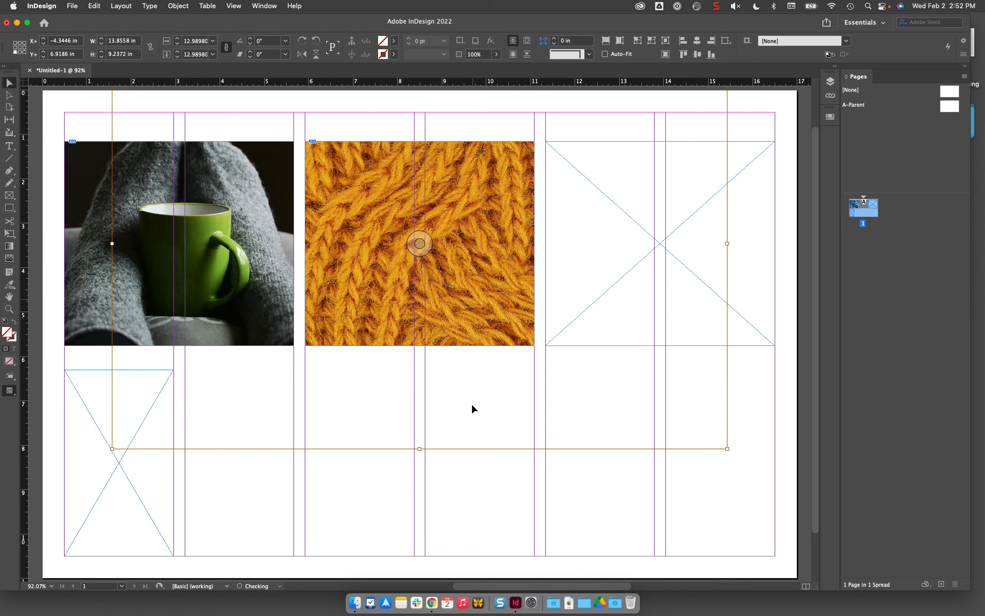
pyautogui.click(467, 476)
# Place the TT Fellows screenshot from the Desktop folder into the empty frame below the mug photo.
pyautogui.click(141, 417)
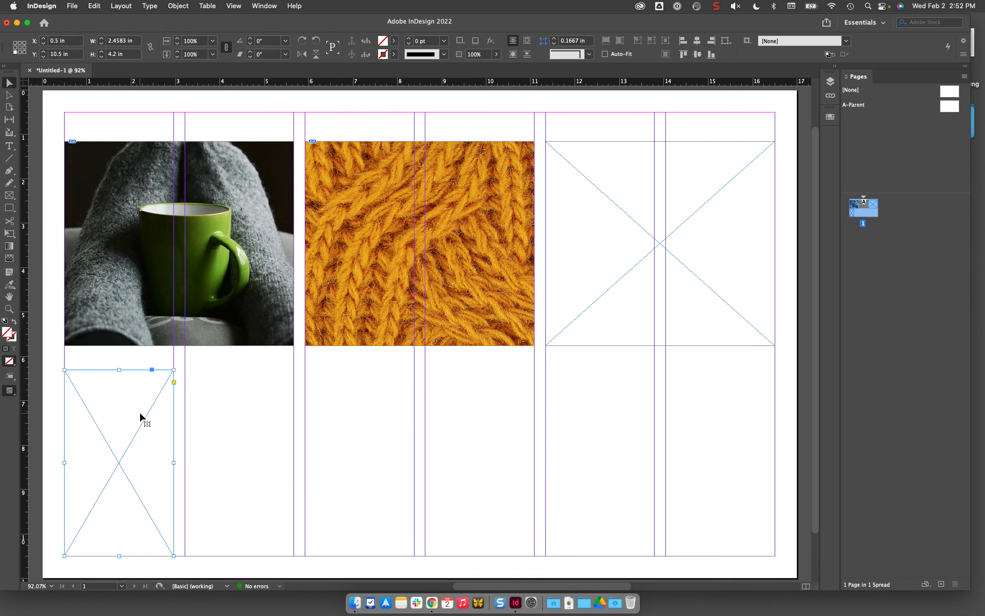
pyautogui.press('super+d')
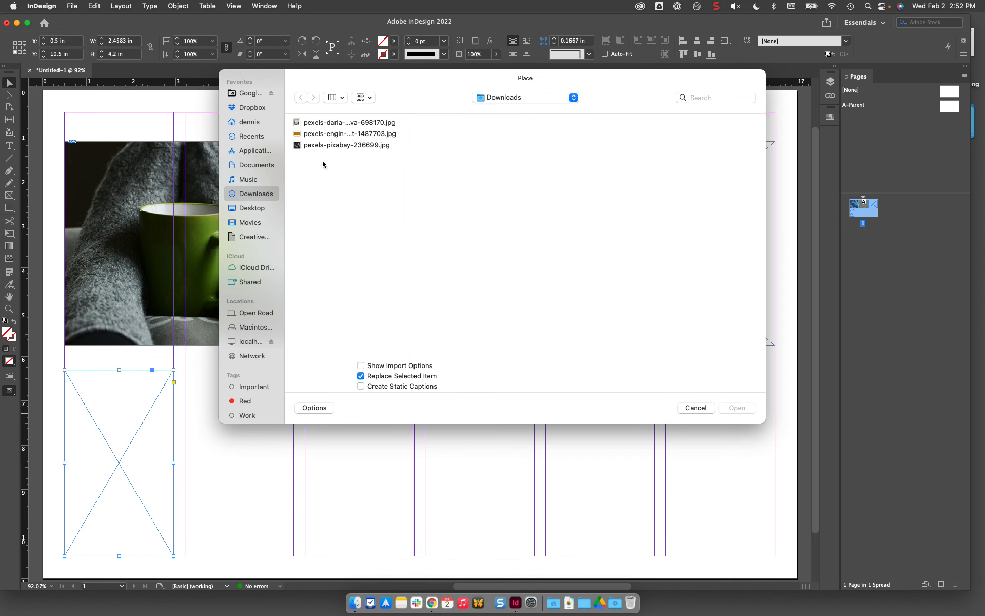
pyautogui.press('super+shift+d')
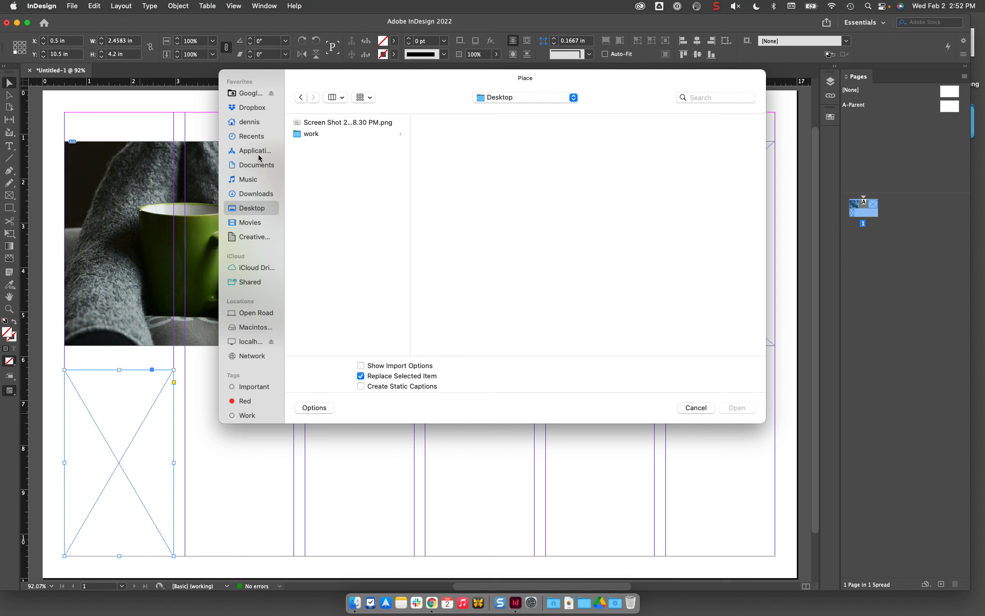
pyautogui.click(352, 123)
pyautogui.click(736, 408)
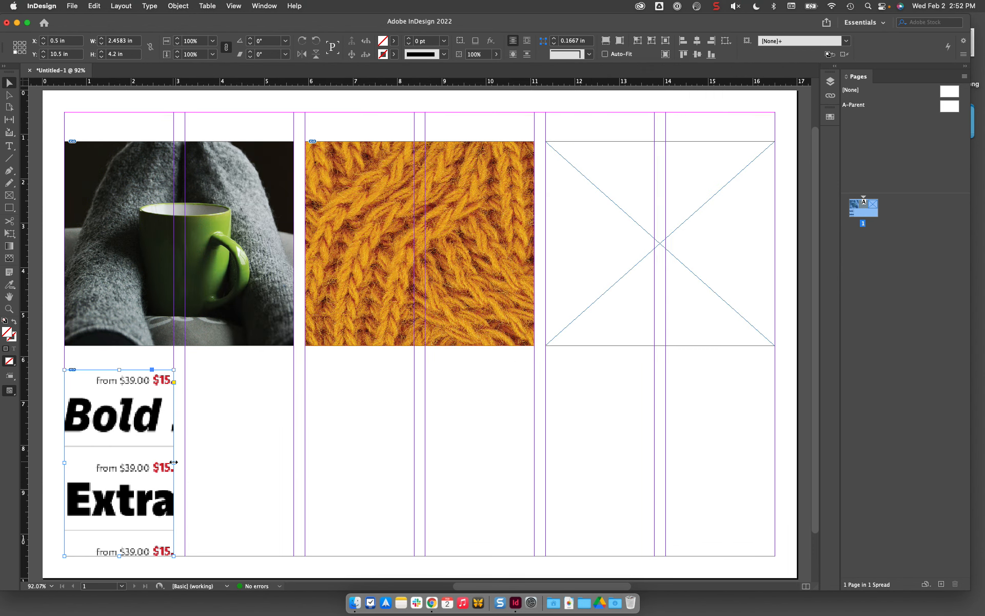
# Widen the font sample frame to 7.94 in and shift the screenshot inside it to reveal the beginnings of the TT Fellows style names.
pyautogui.moveTo(174, 462); pyautogui.dragTo(416, 462)
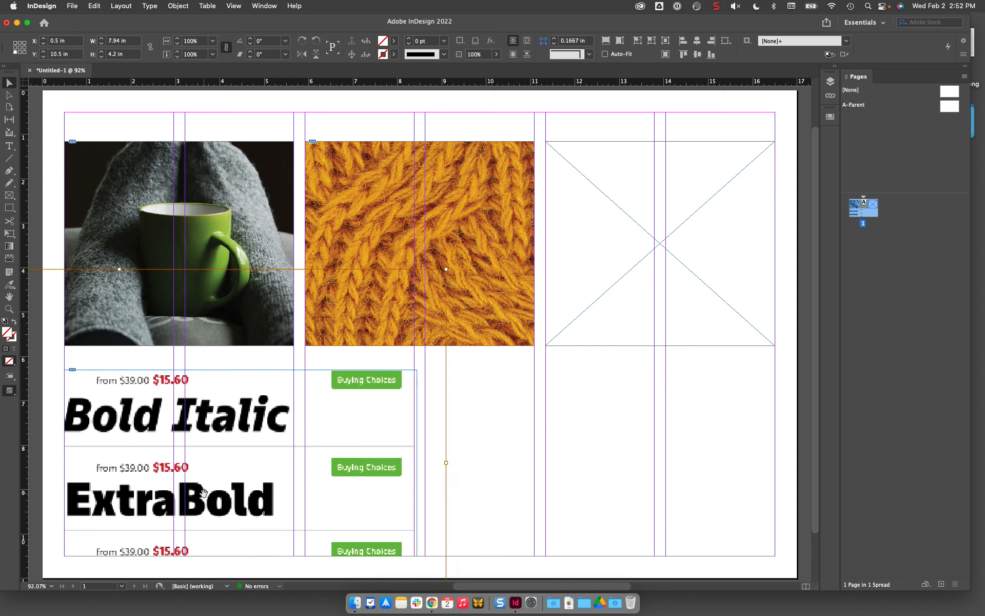
pyautogui.moveTo(240, 463); pyautogui.dragTo(352, 504)
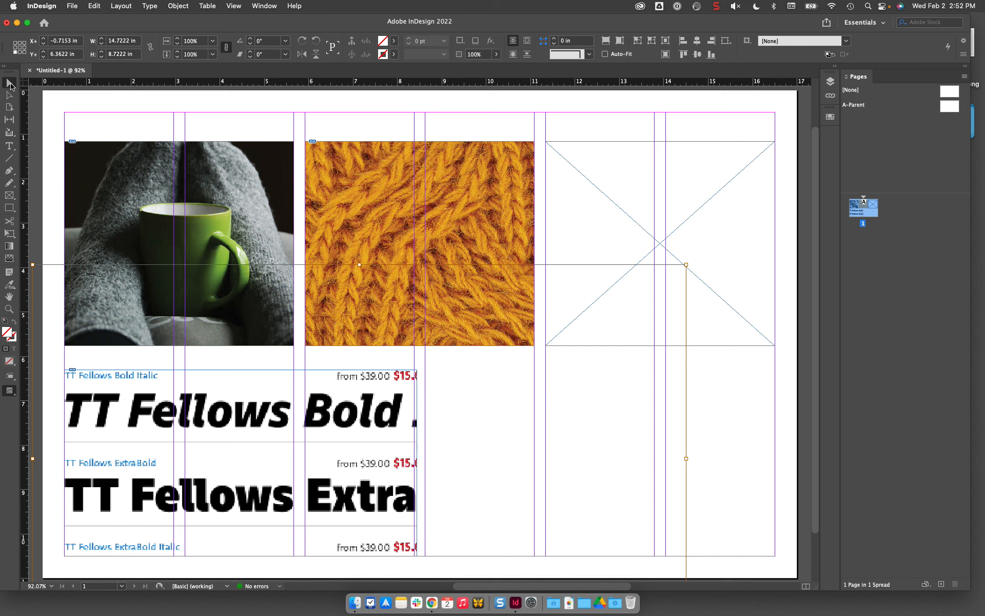
pyautogui.click(455, 115)
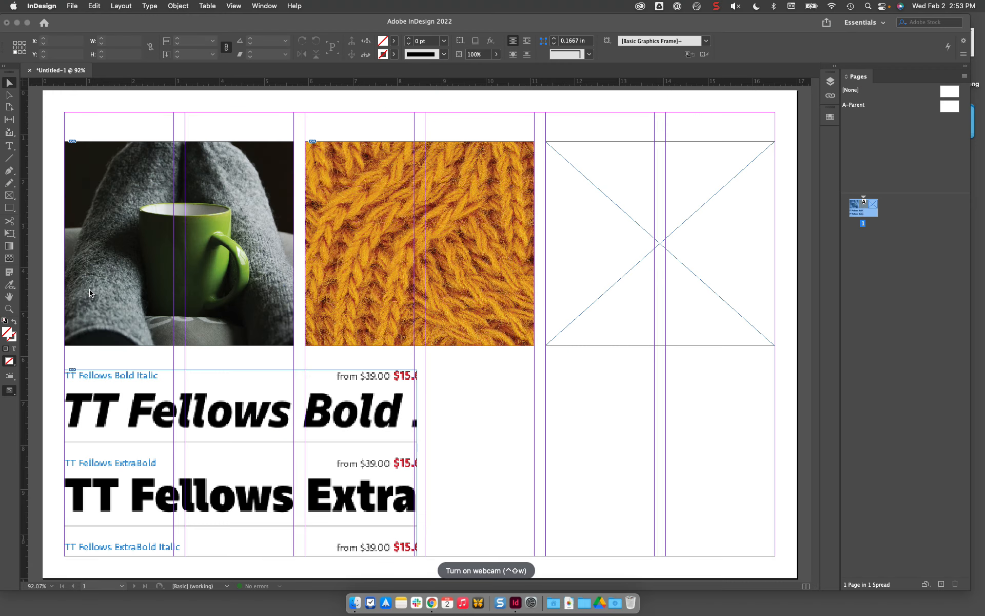
# Show the Color controls and draw a rectangle about 5.17 by 2.32 in below the empty frame, across the fifth and sixth columns.
pyautogui.click(264, 6)
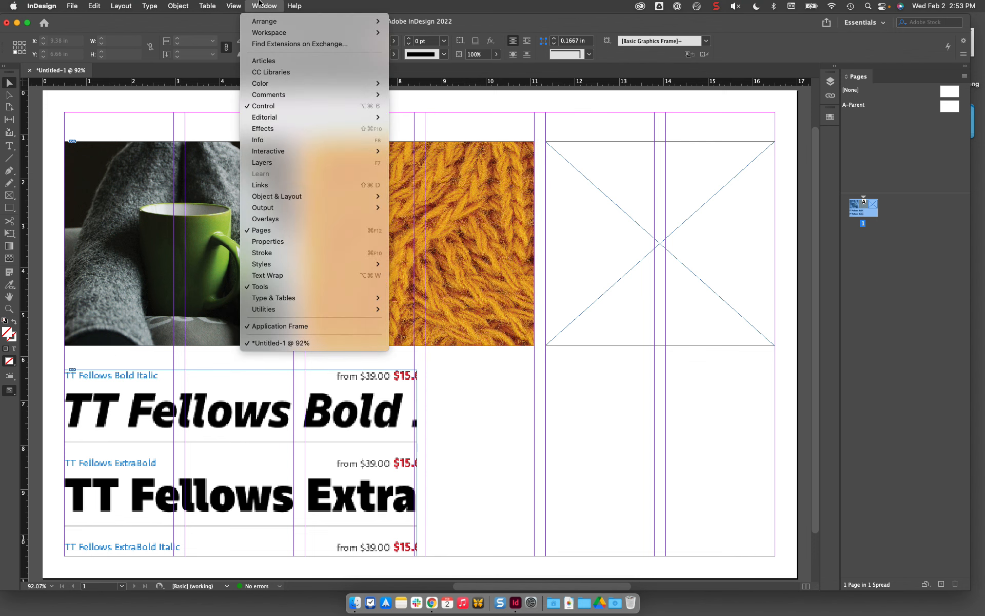
pyautogui.moveTo(262, 87)
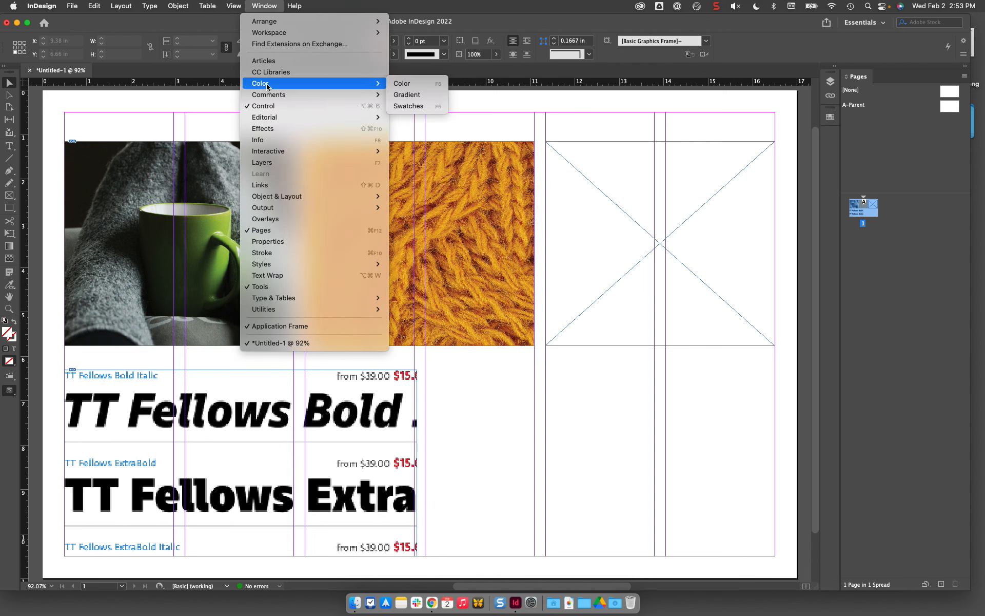
pyautogui.click(407, 83)
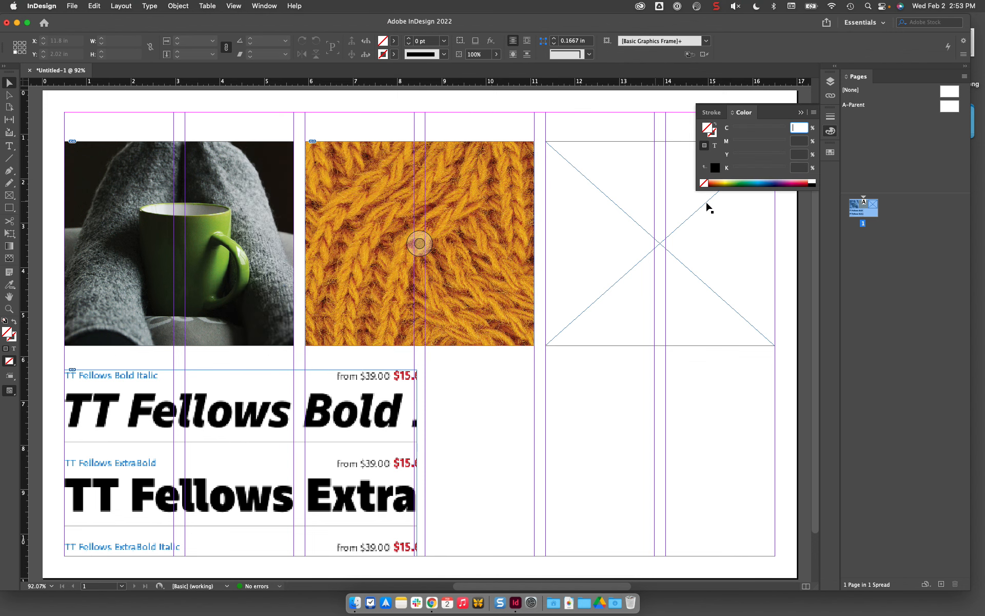
pyautogui.click(8, 208)
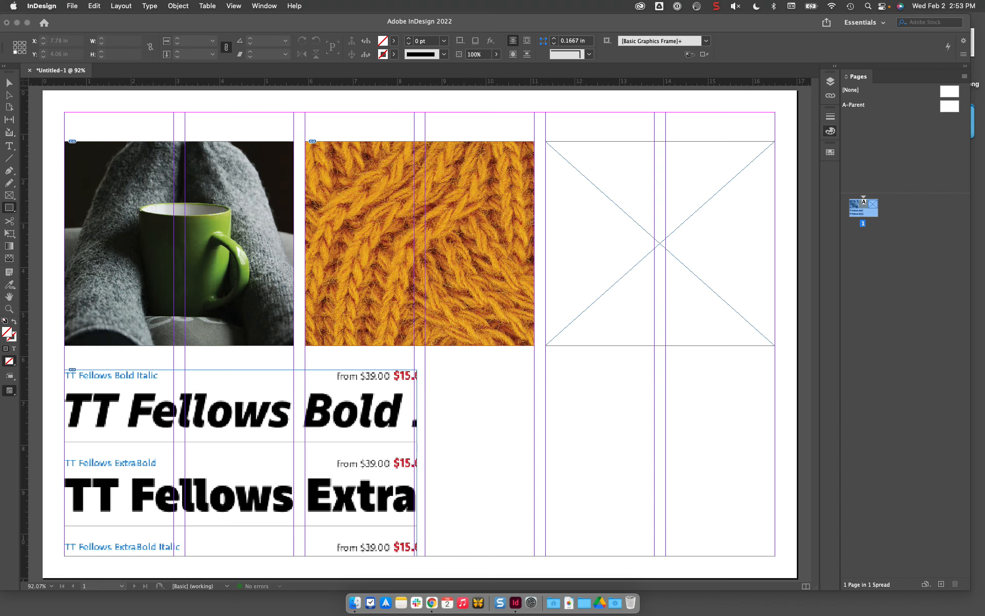
pyautogui.click(515, 371)
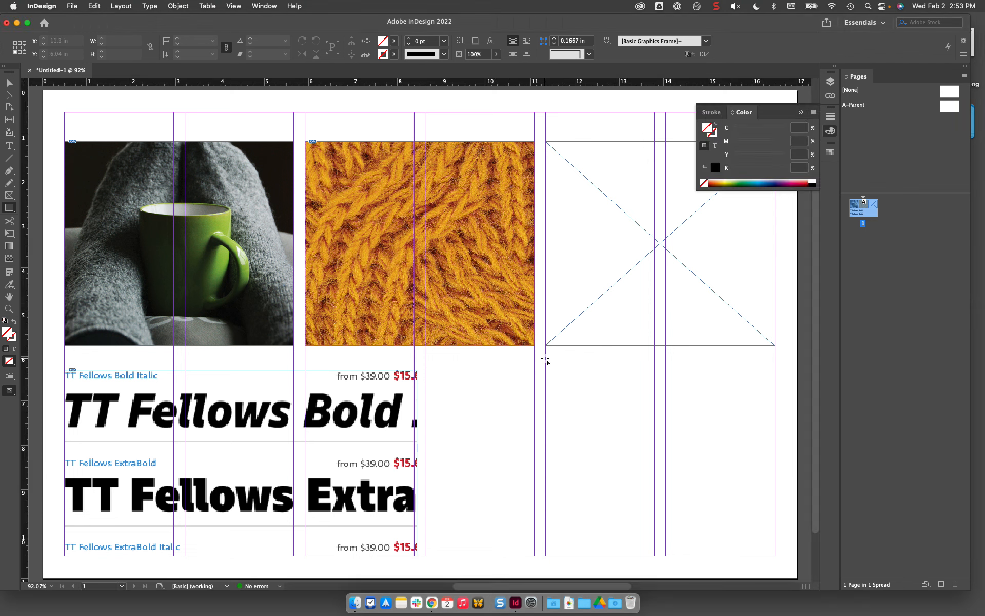
pyautogui.moveTo(547, 362); pyautogui.dragTo(775, 466)
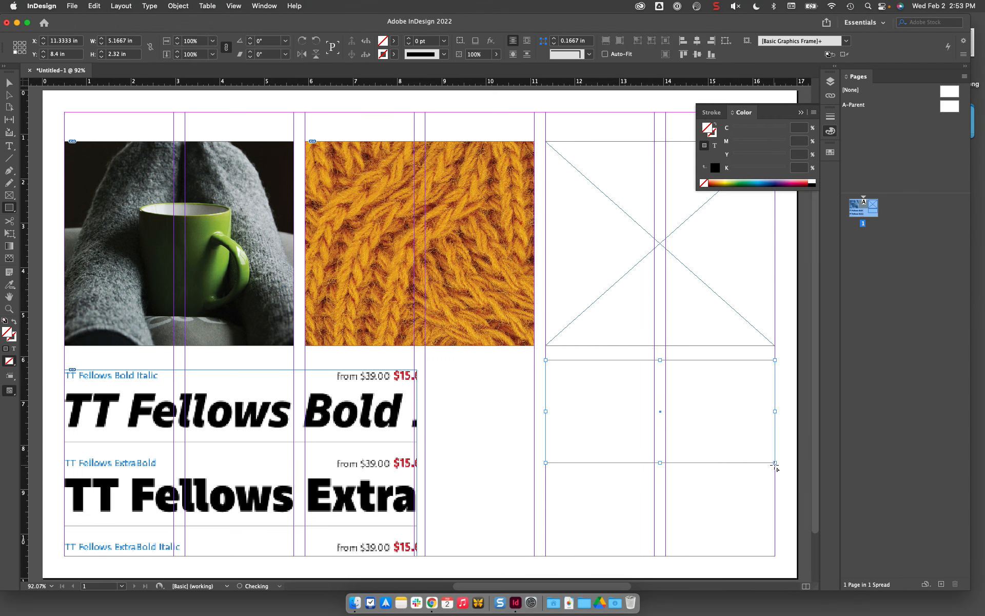
# Fill the new rectangle with a brick red mixed from C 9, M 82, Y 90 and K 13.
pyautogui.click(741, 181)
pyautogui.click(758, 182)
pyautogui.click(778, 183)
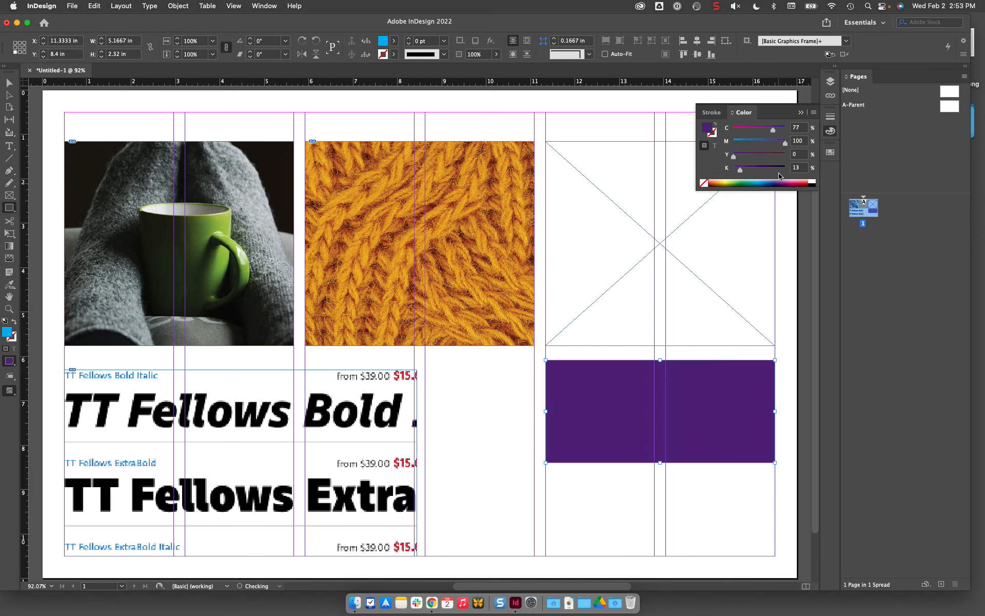
pyautogui.moveTo(770, 143); pyautogui.dragTo(753, 144)
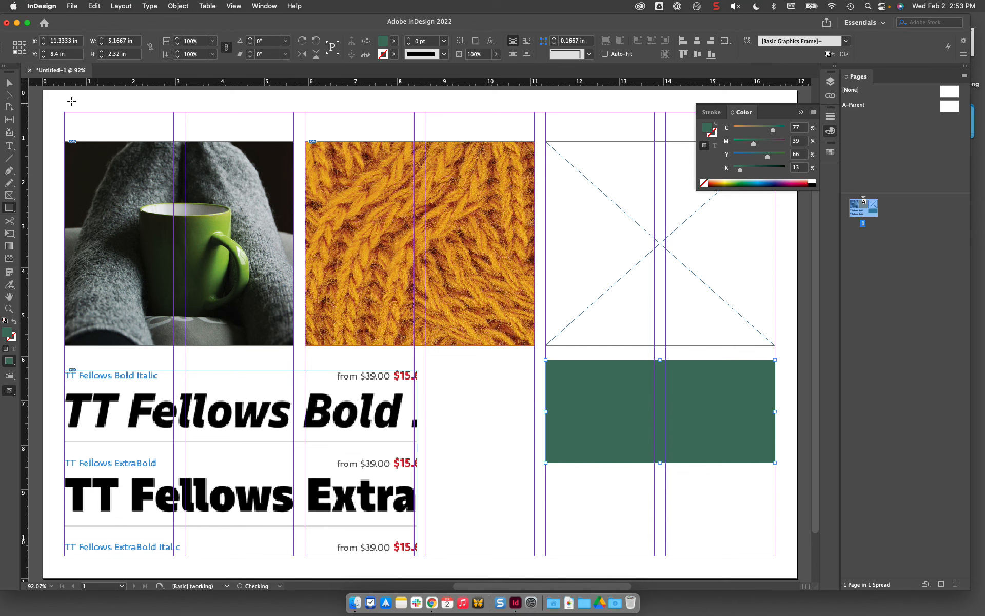
pyautogui.click(9, 83)
pyautogui.click(749, 135)
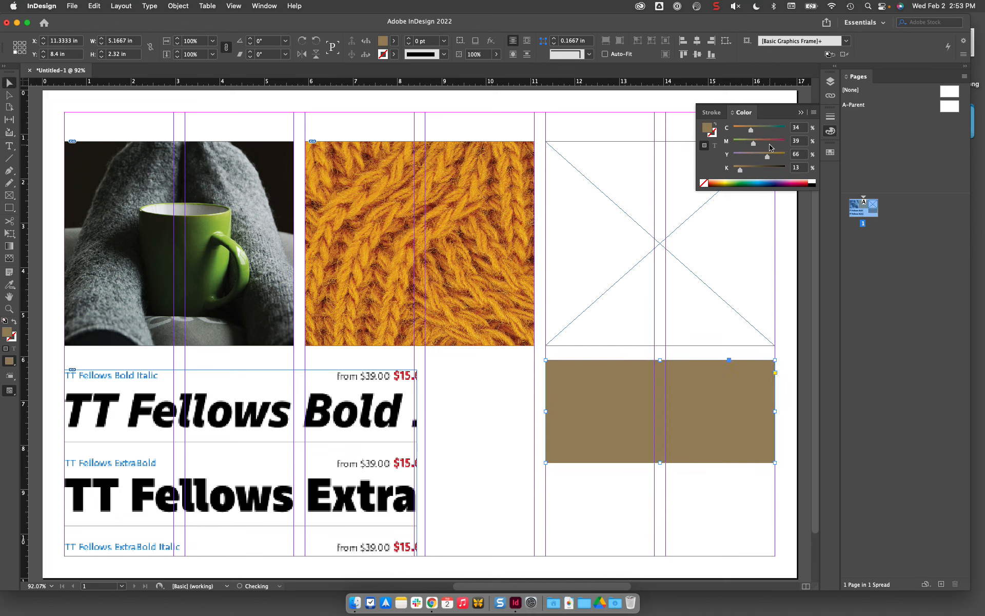
pyautogui.moveTo(753, 144)
pyautogui.mouseDown()
pyautogui.moveTo(775, 143)
pyautogui.moveTo(738, 131)
pyautogui.mouseUp()
pyautogui.click(749, 129)
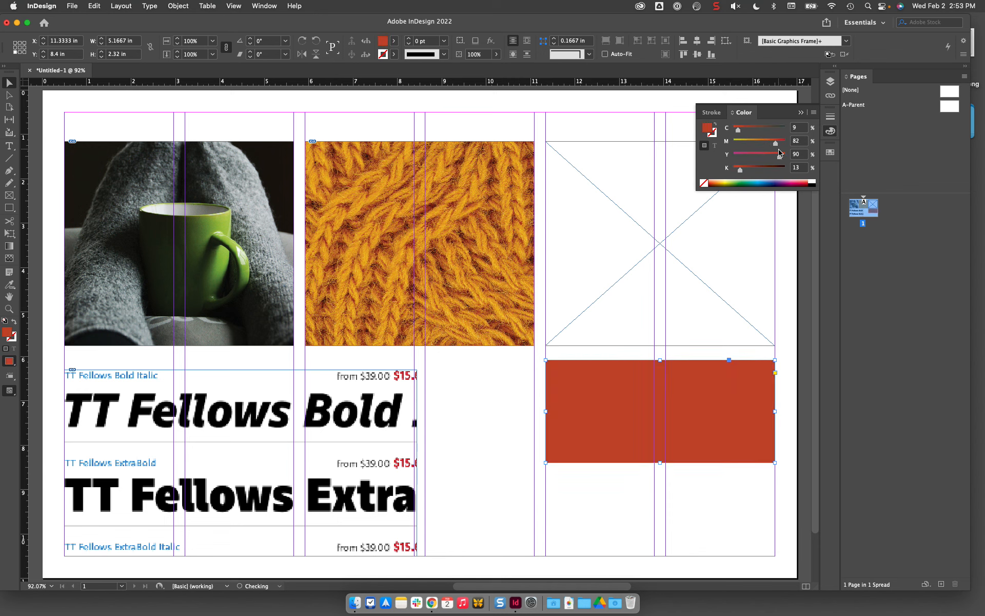
# Duplicate the red rectangle directly below itself, shorten the copy to a narrow strip and recolour it mustard gold.
pyautogui.moveTo(588, 413); pyautogui.dragTo(574, 520)
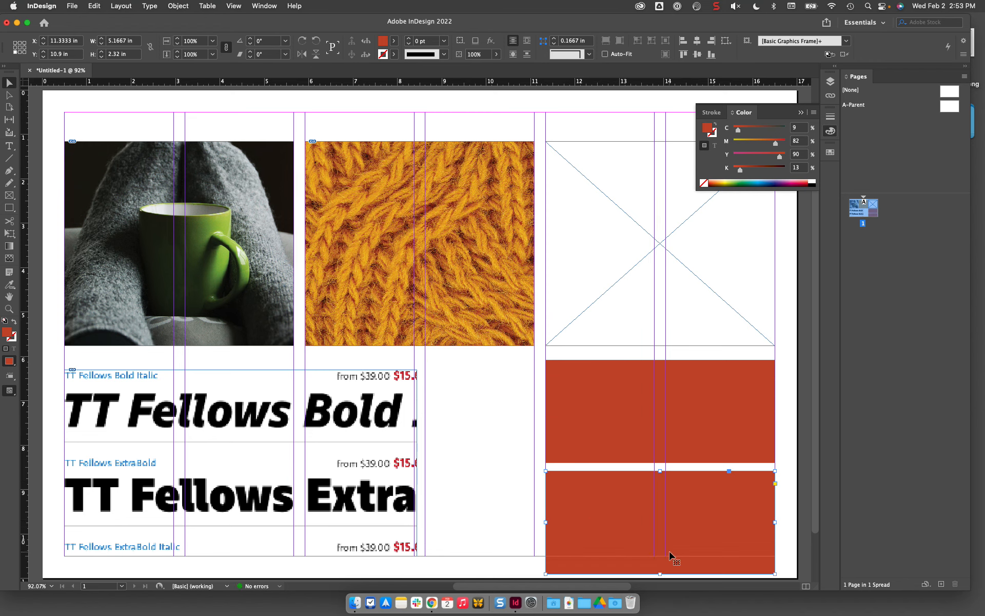
pyautogui.moveTo(661, 573); pyautogui.dragTo(619, 489)
pyautogui.moveTo(774, 142); pyautogui.dragTo(747, 141)
pyautogui.click(510, 416)
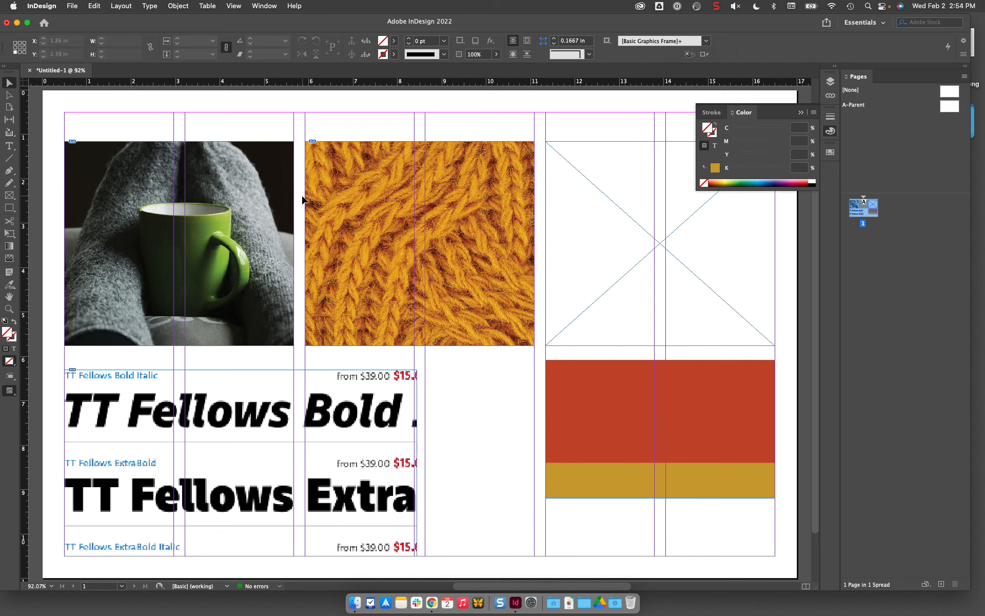
# Save the document to the Desktop as style board in InDesign 2022 format.
pyautogui.click(71, 7)
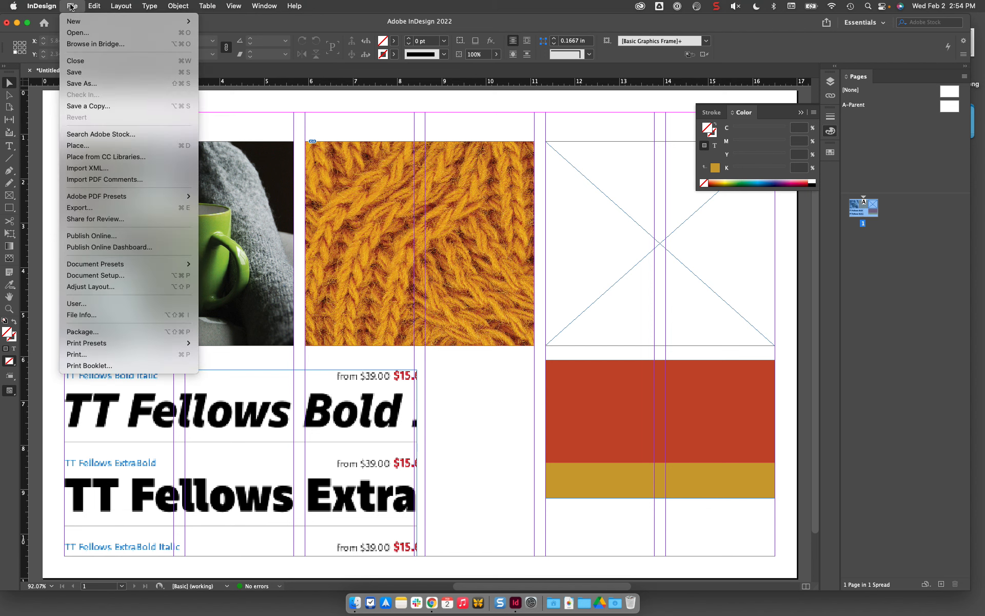
pyautogui.click(75, 72)
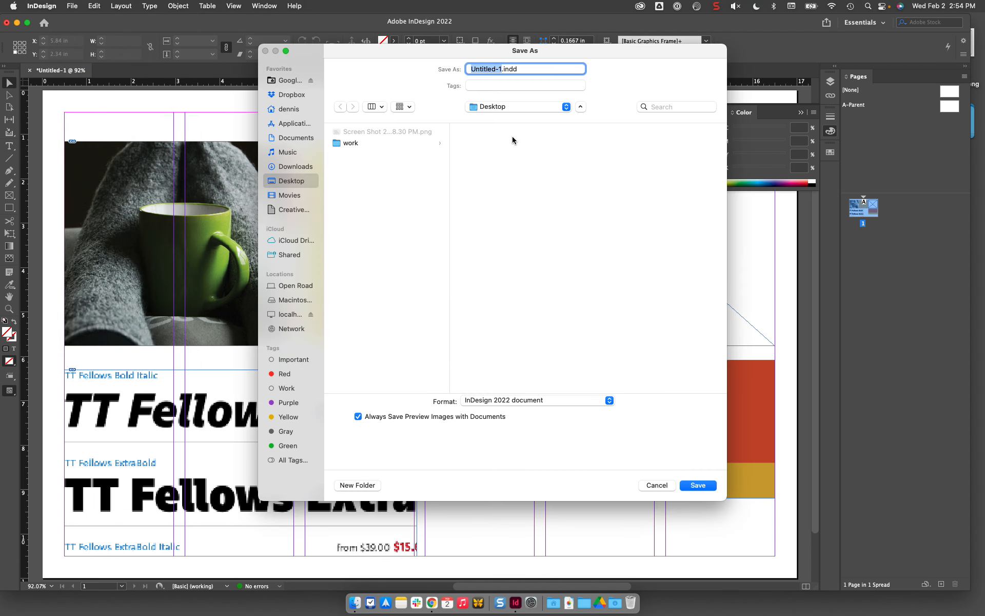
pyautogui.write('style boar')
pyautogui.press('Return')
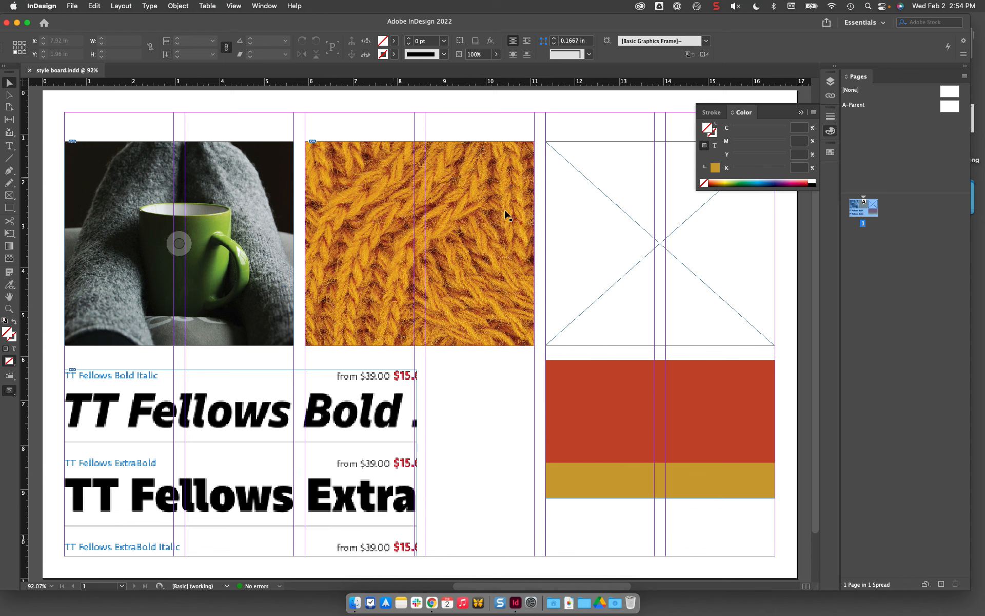
# Preview the layout without guides and frame edges, and return to the normal view.
pyautogui.press('w')
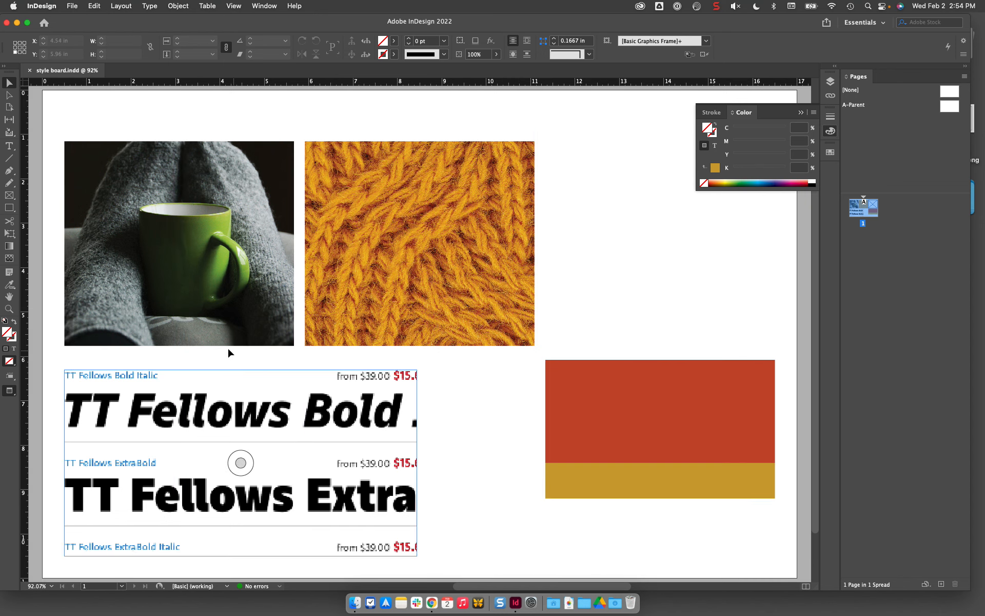
pyautogui.press('w')
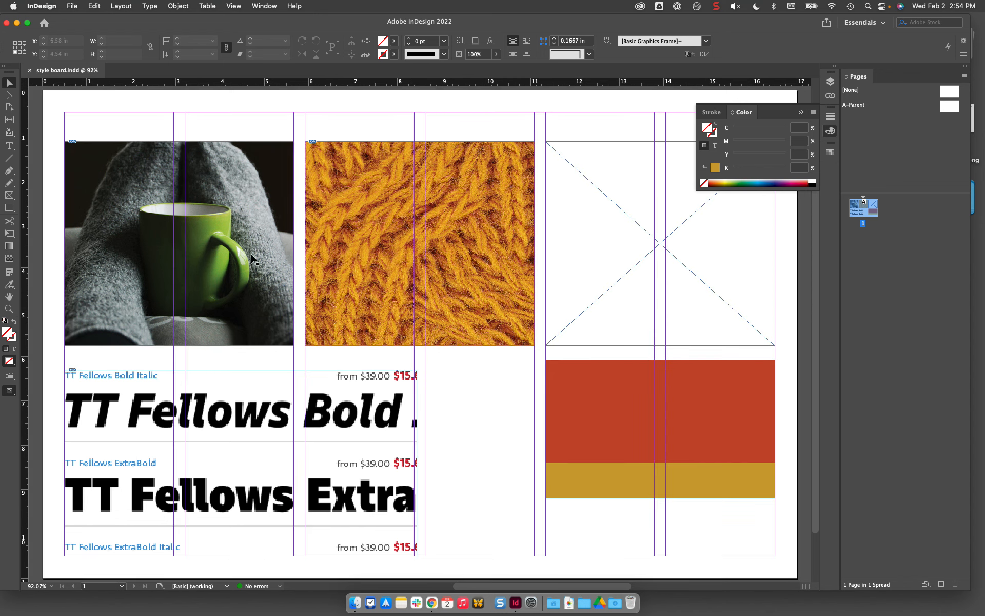
pyautogui.hotkey('ctrl', 'shift', 'w')
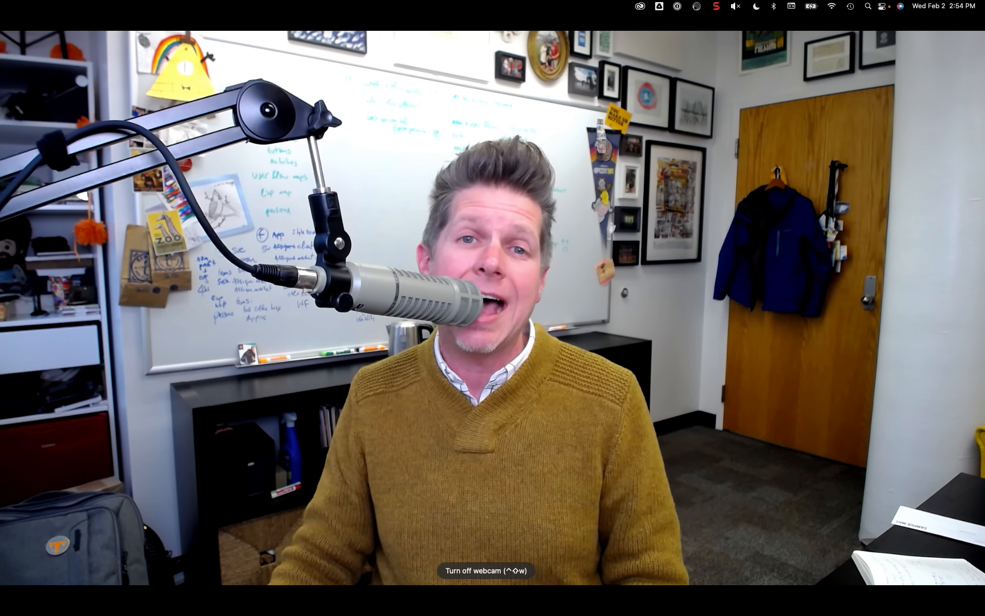
pyautogui.hotkey('ctrl', 'shift', 'w')
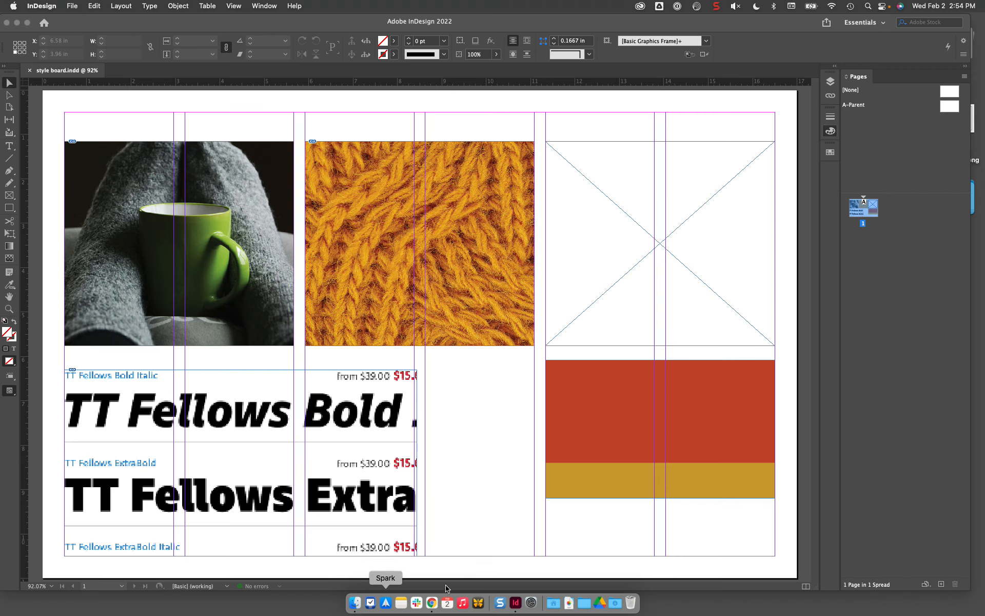
# Switch to Finder, preview the photos in the Links folder of the Style Boards Folder and select Style Boards.indd.
pyautogui.click(355, 603)
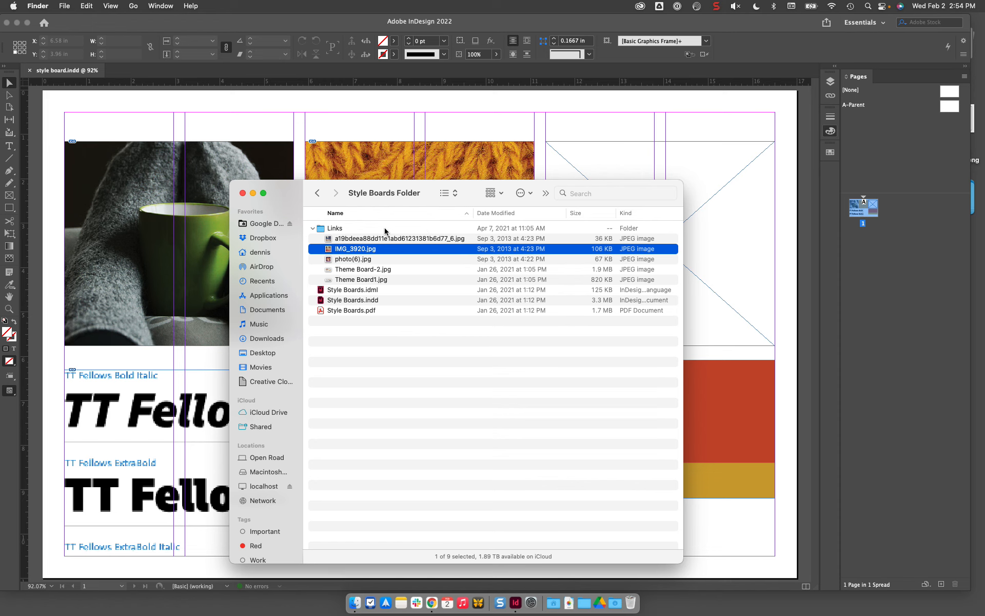
pyautogui.click(352, 279)
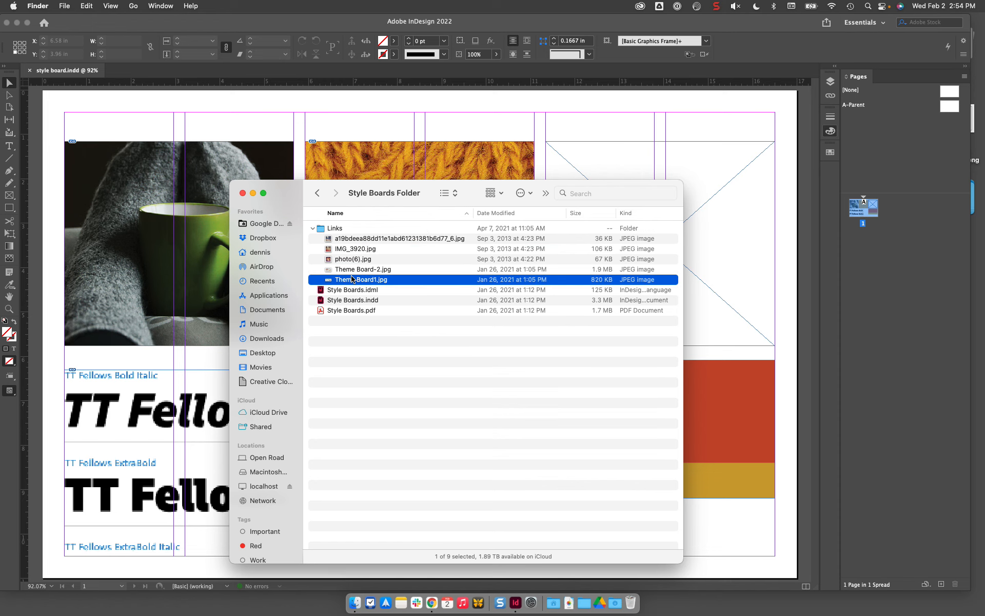
pyautogui.press('Up')
pyautogui.press('Up')
pyautogui.press('Up')
pyautogui.press('Up')
pyautogui.press('space')
pyautogui.press('Down')
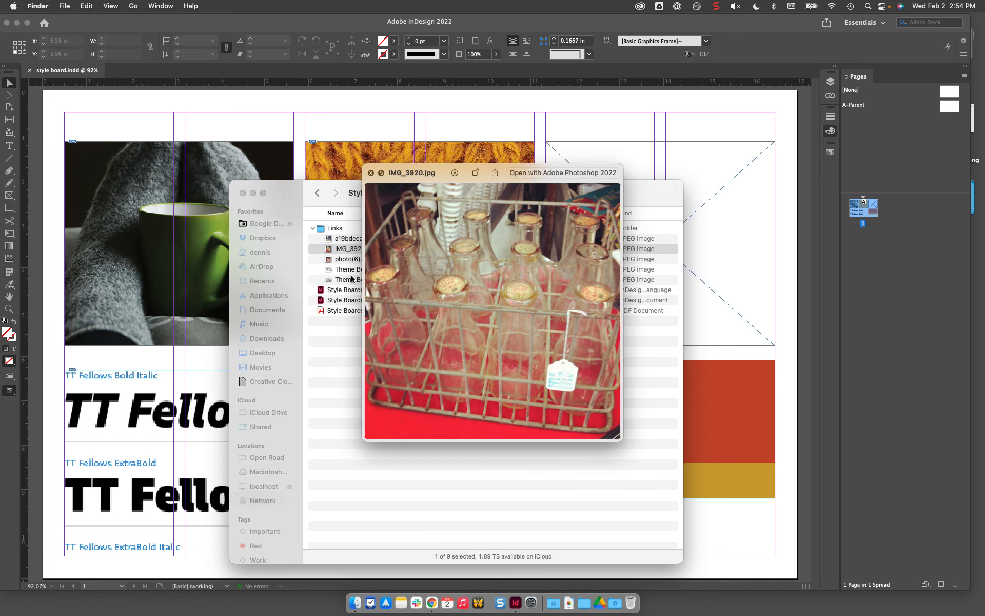
pyautogui.press('Down')
pyautogui.press('space')
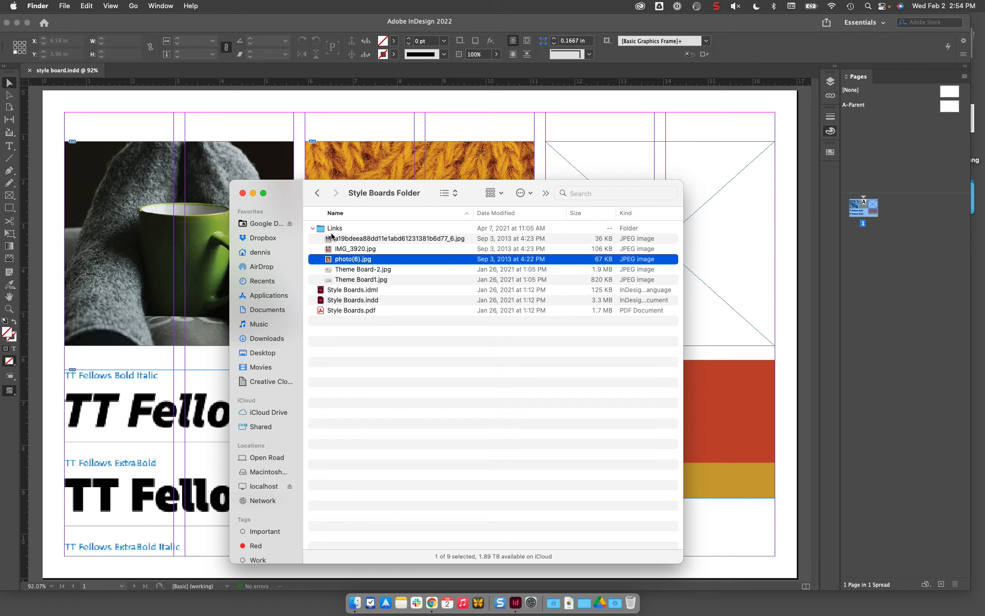
pyautogui.click(353, 301)
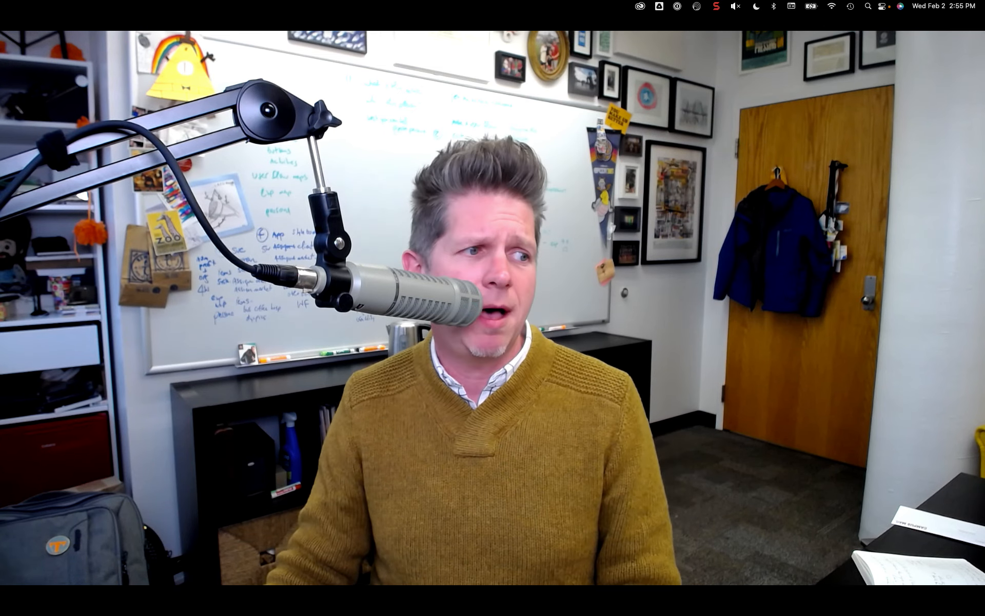
# Begin exporting the style board to the Desktop as style board.pdf in Adobe PDF (Print) format.
pyautogui.hotkey('ctrl', 'shift', 'w')
pyautogui.click(466, 380)
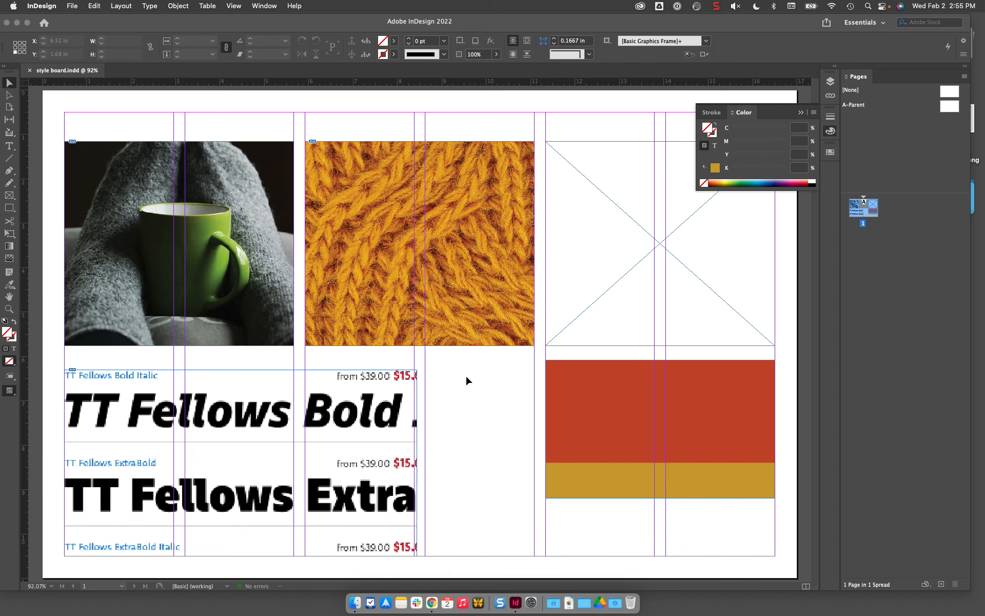
pyautogui.click(71, 6)
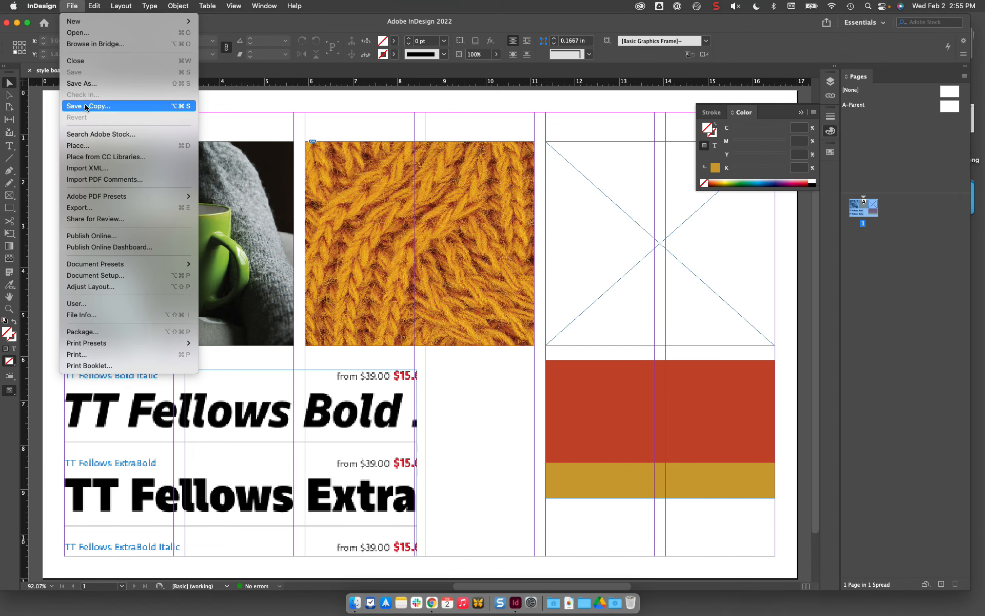
pyautogui.click(123, 212)
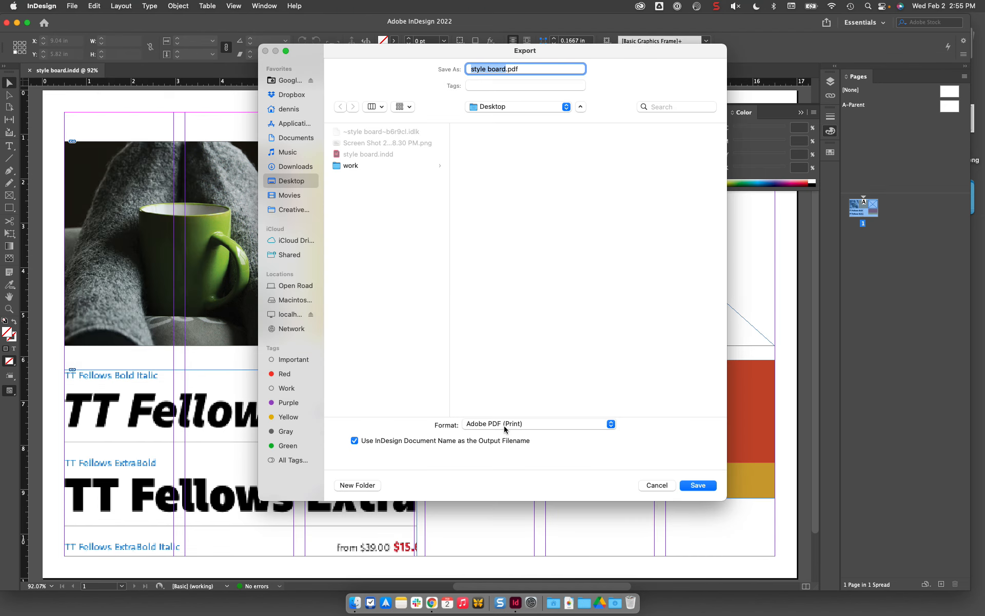
pyautogui.click(505, 426)
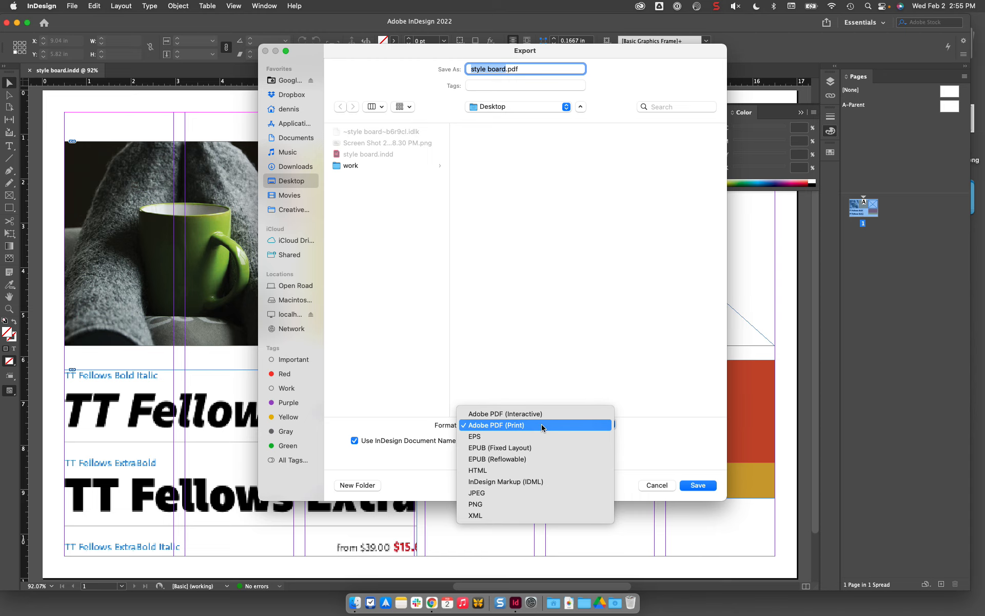
pyautogui.click(551, 429)
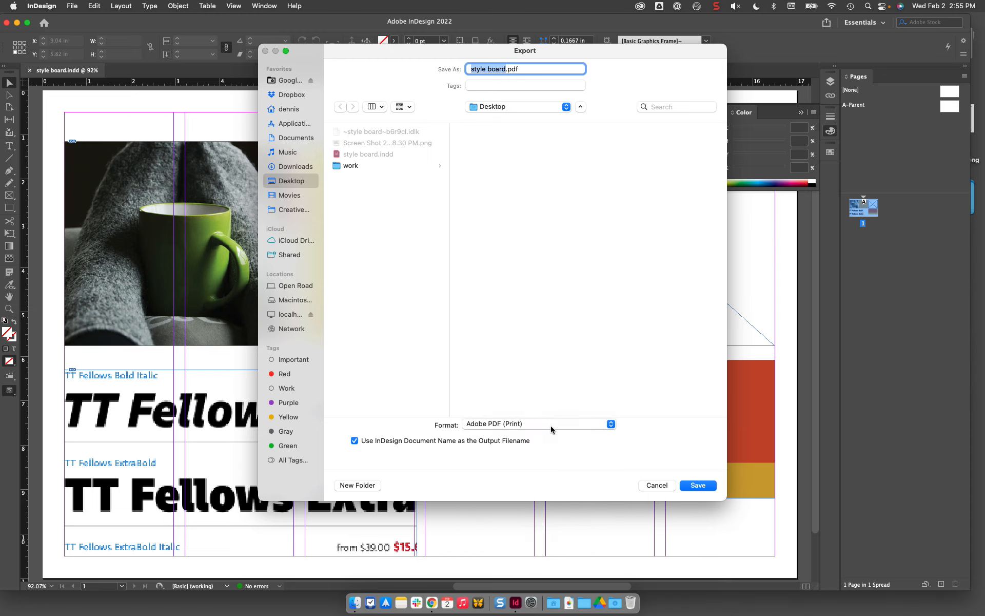
pyautogui.click(699, 486)
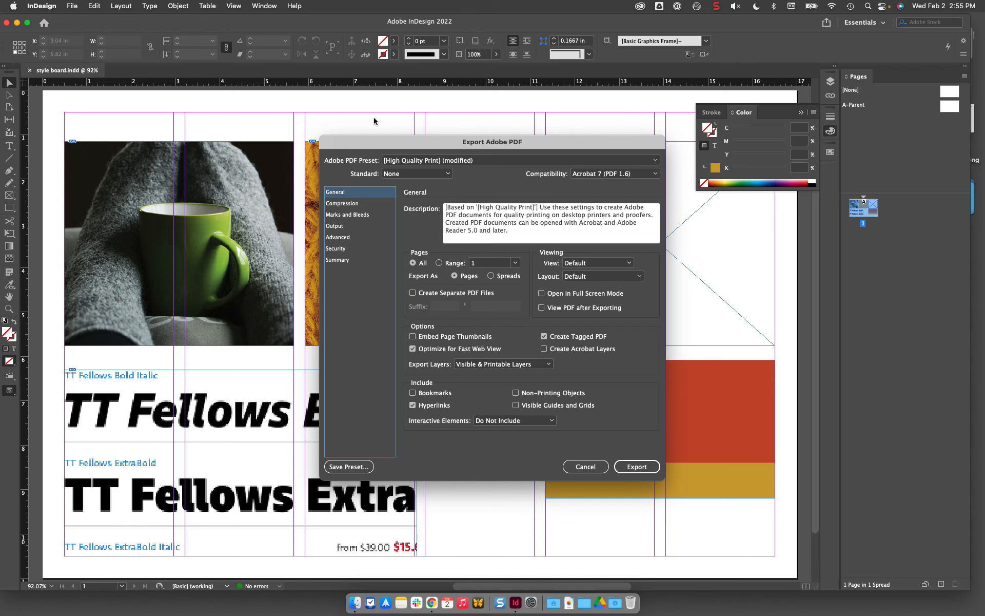
# Review the PDF presets and export summary, and export with the High Quality Print (modified) preset.
pyautogui.click(417, 161)
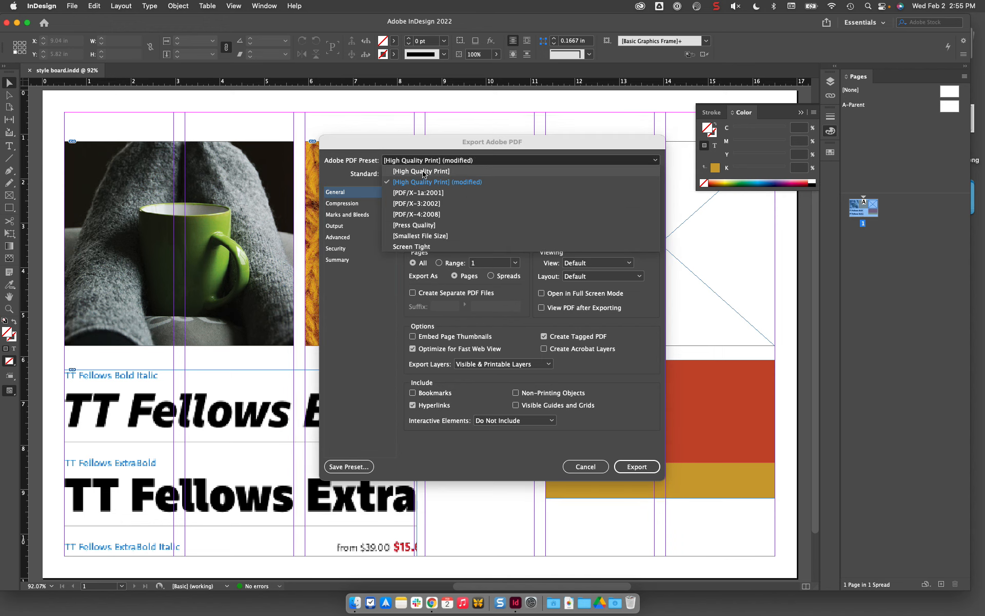
pyautogui.click(380, 260)
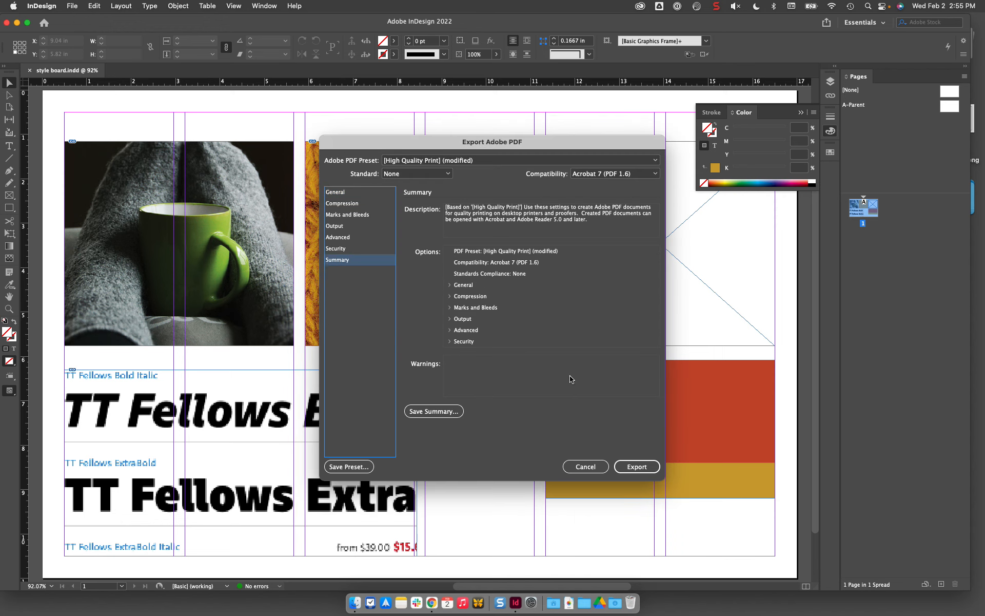
pyautogui.click(630, 467)
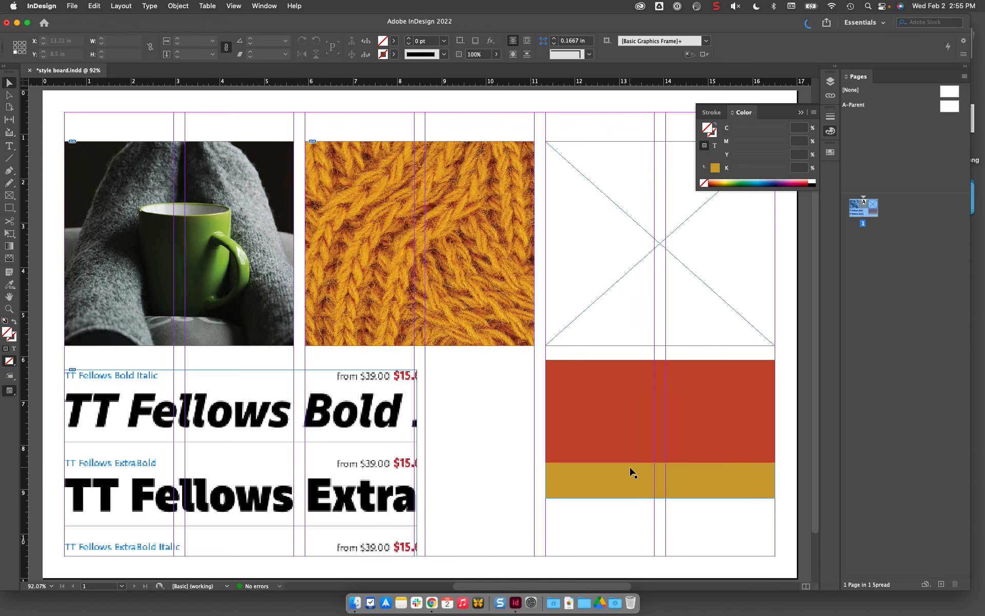
# Minimize the InDesign window and preview the exported style board.pdf on the Desktop.
pyautogui.click(17, 23)
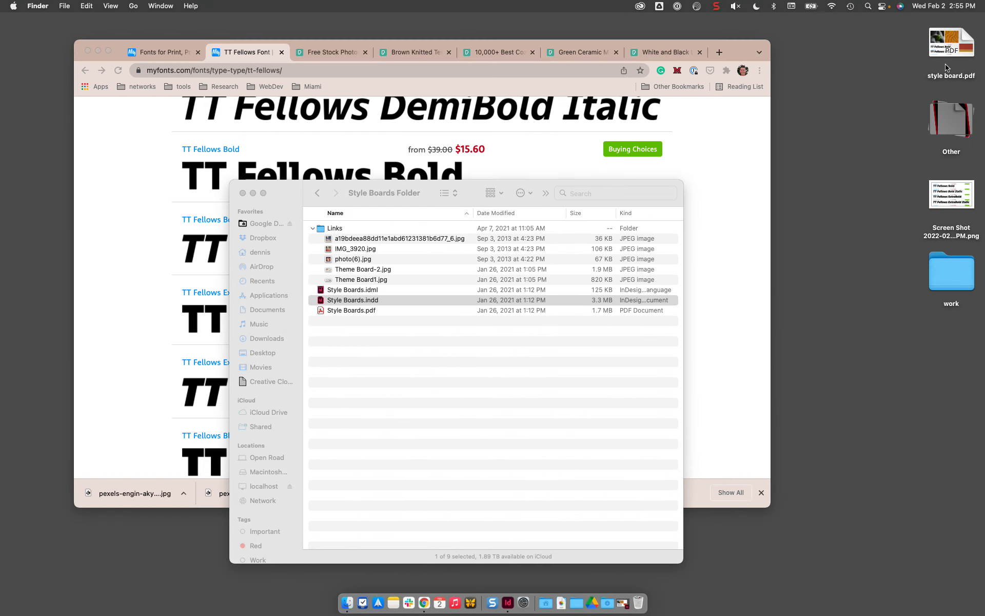
pyautogui.click(947, 53)
pyautogui.press('space')
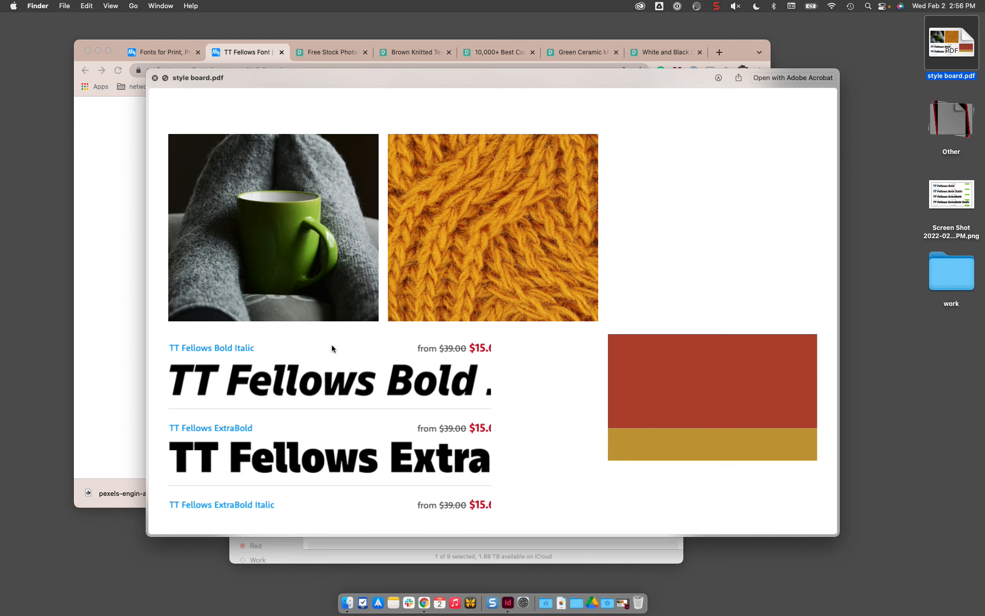
pyautogui.press('space')
pyautogui.hotkey('ctrl', 'shift', 'w')
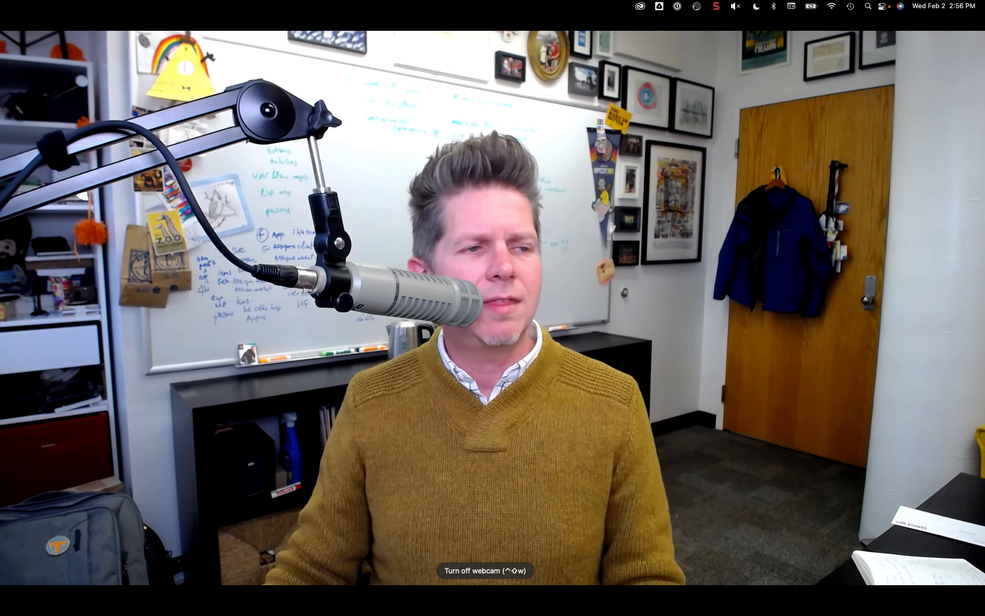